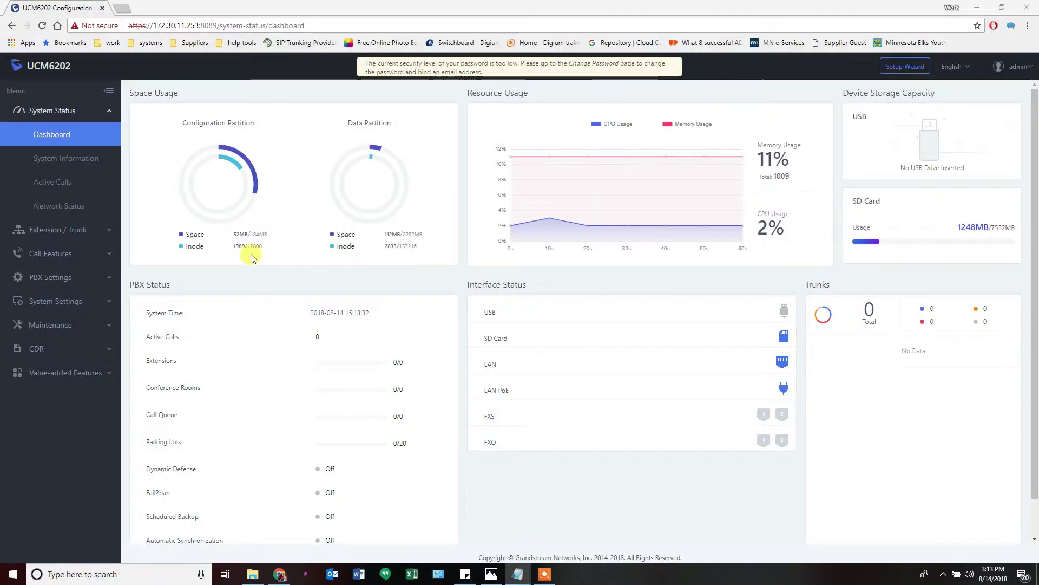
Expand the Extension / Trunk section in the left sidebar to show its pages
click(81, 229)
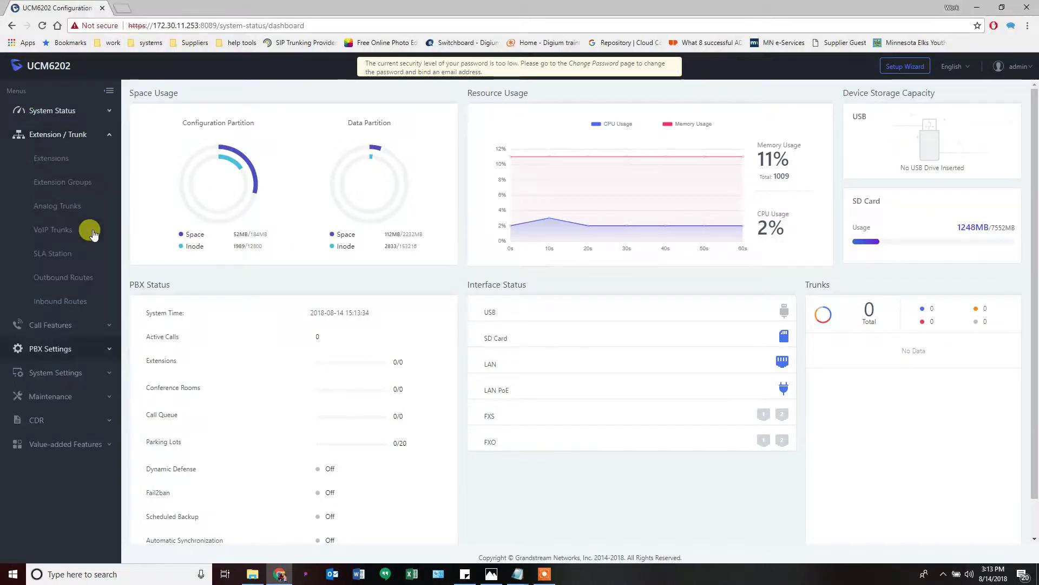
From the Extensions list, start a new batch of SIP extensions
click(55, 160)
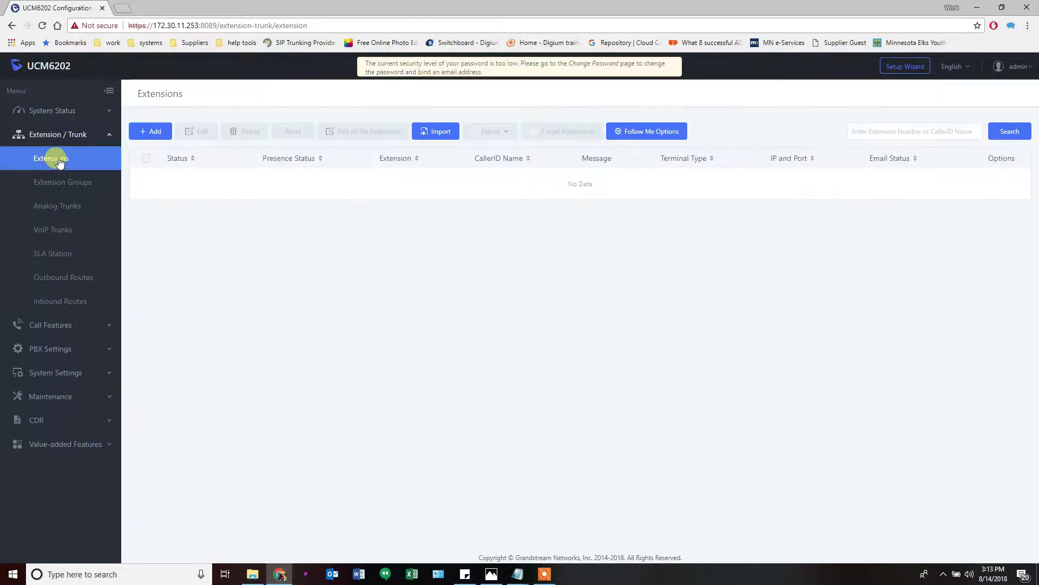
click(150, 132)
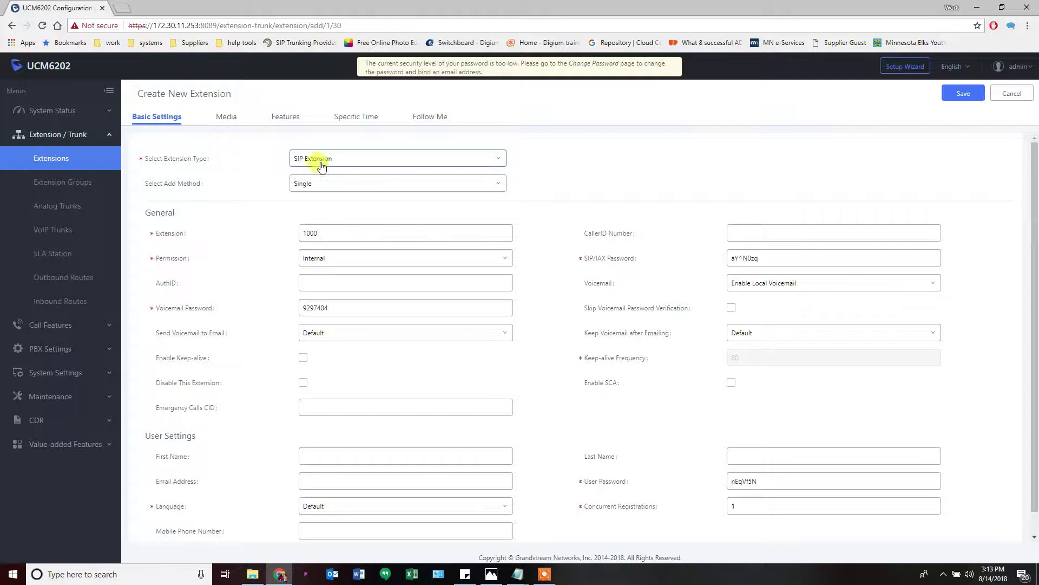
click(313, 186)
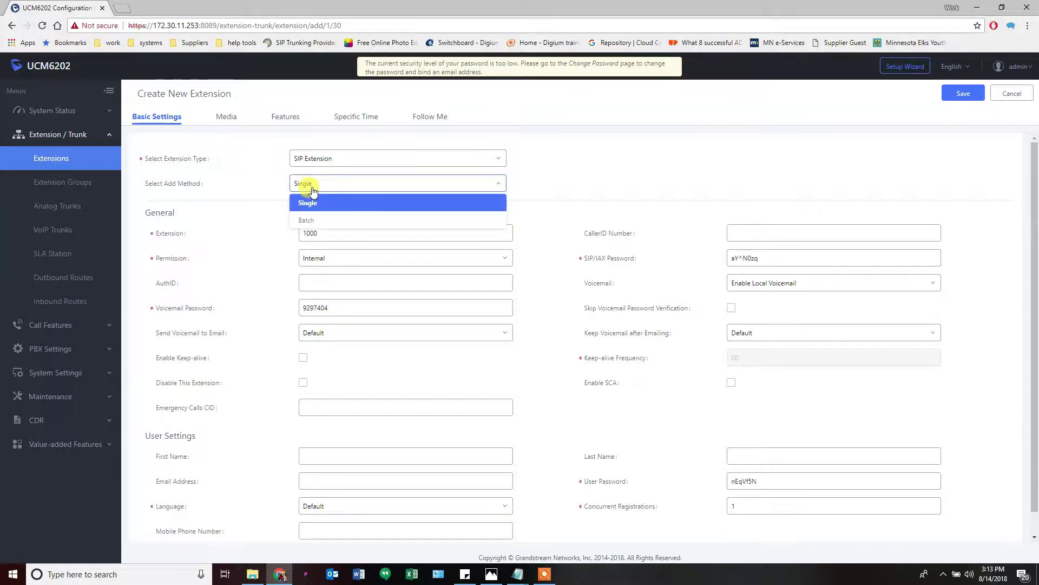
click(313, 220)
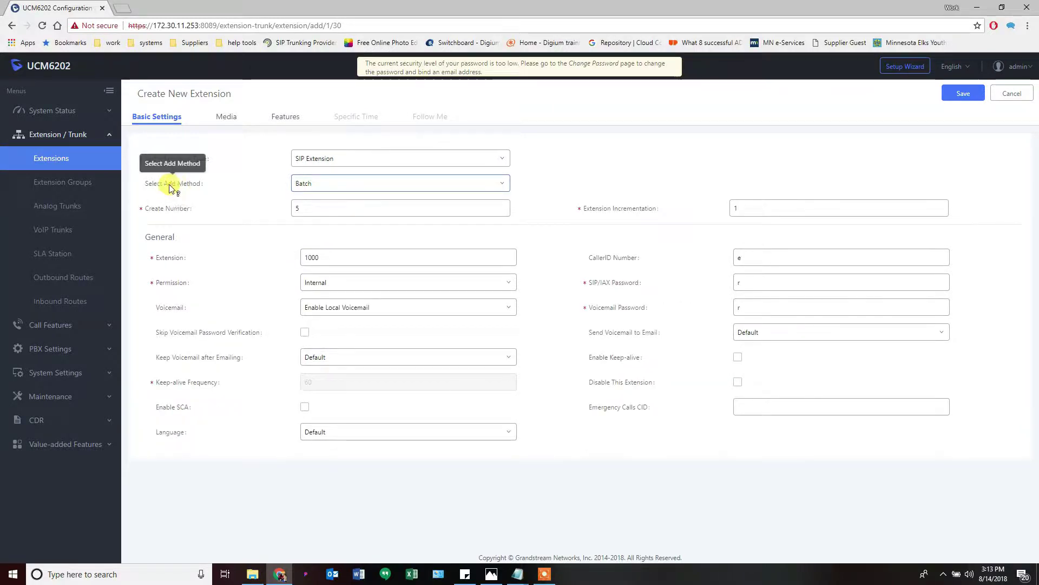
click(322, 159)
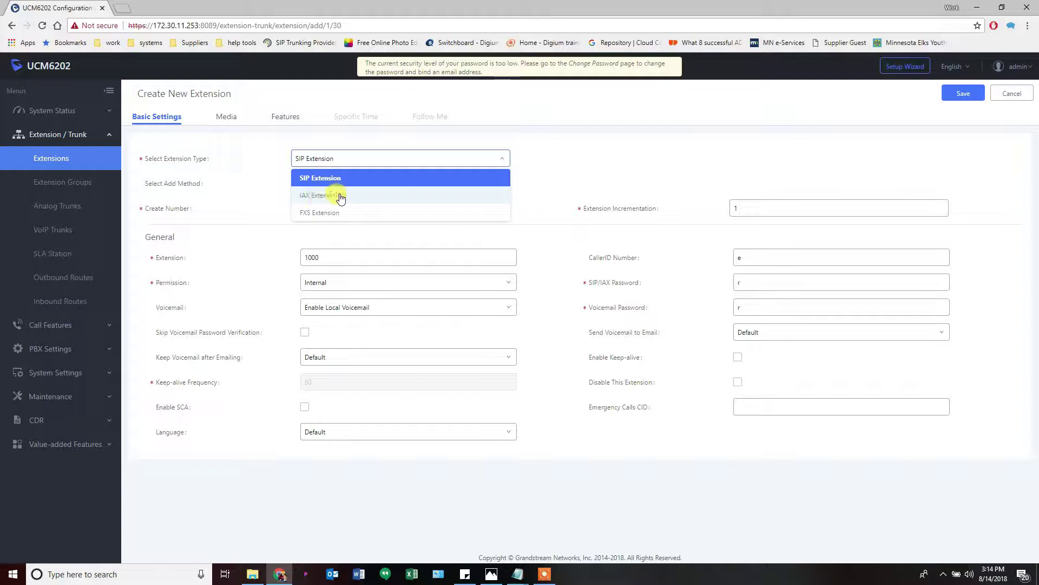
click(465, 159)
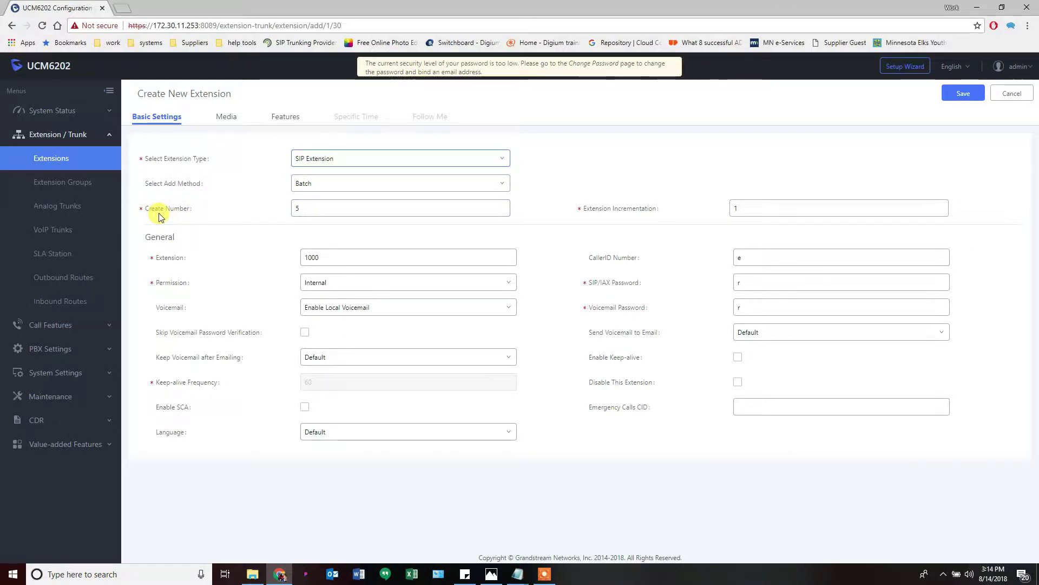
Set Create Number to 100 and bring up the Set up UCM.png plan in Photos
double_click(311, 206)
text(101)
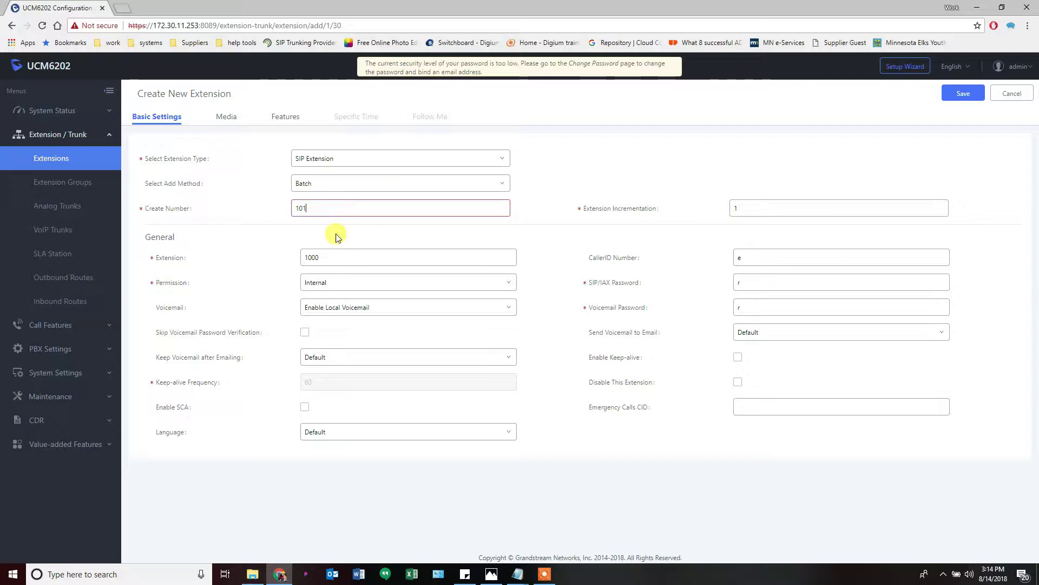
mouse_move(320, 207)
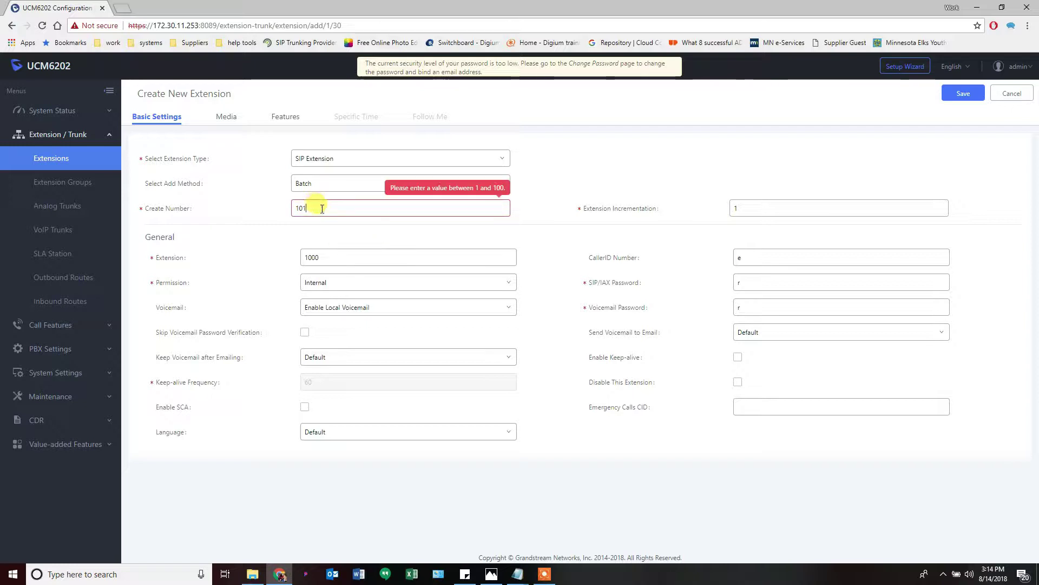
key(BackSpace)
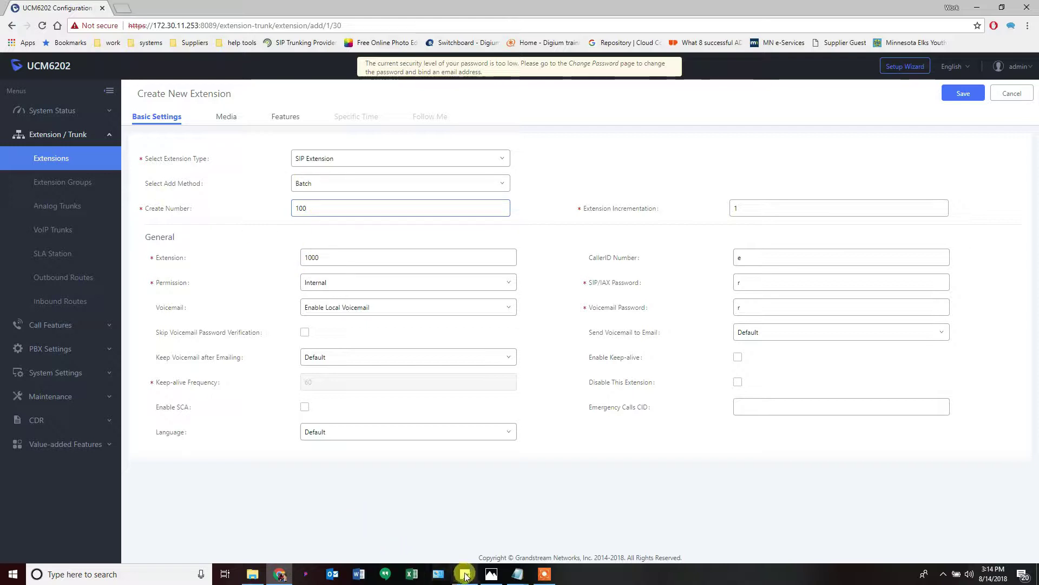
click(490, 574)
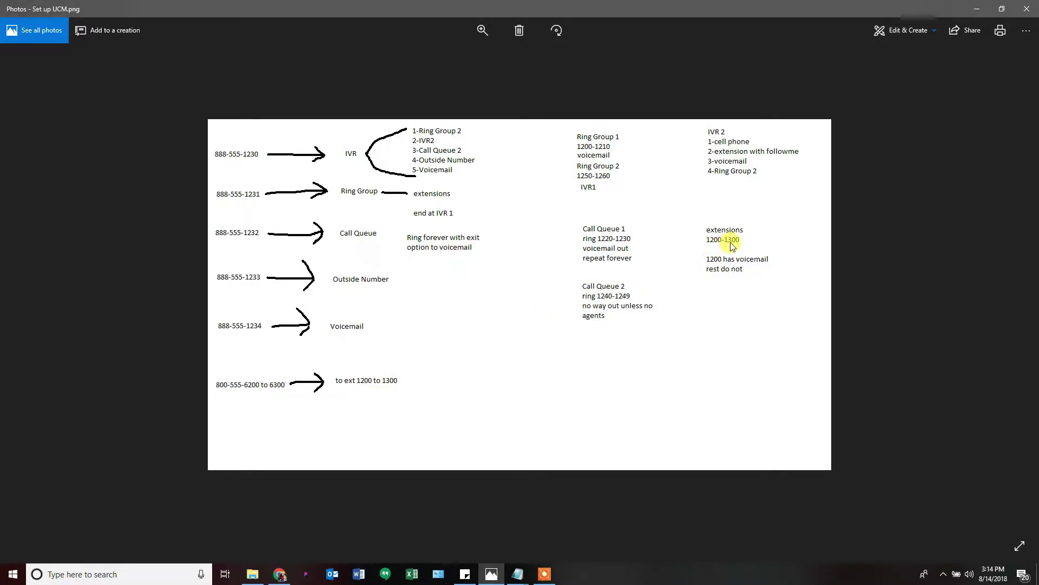
Back in the batch form, change the starting Extension from 1000 to 1201
click(978, 11)
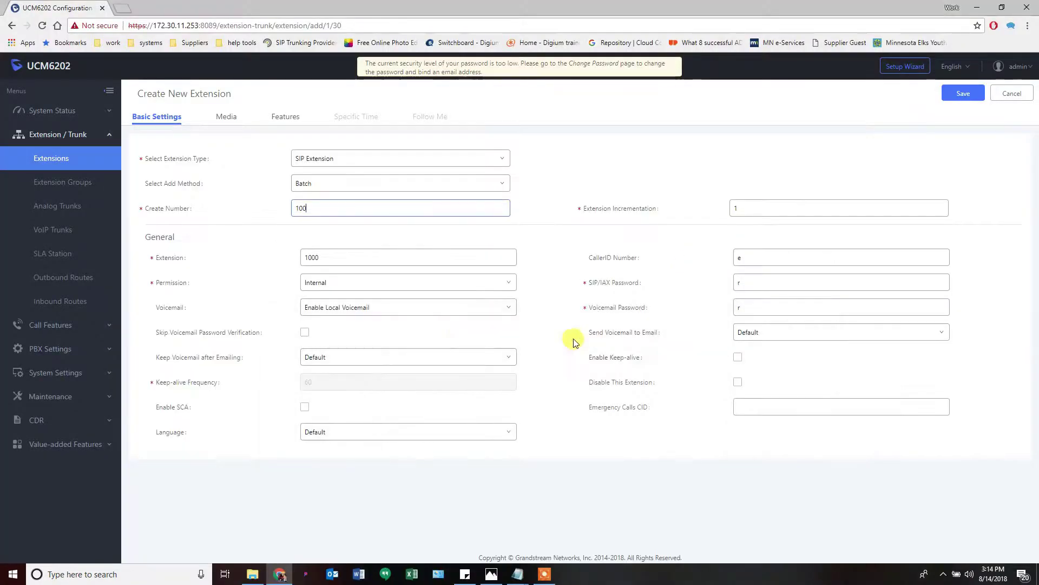
double_click(340, 251)
text(12)
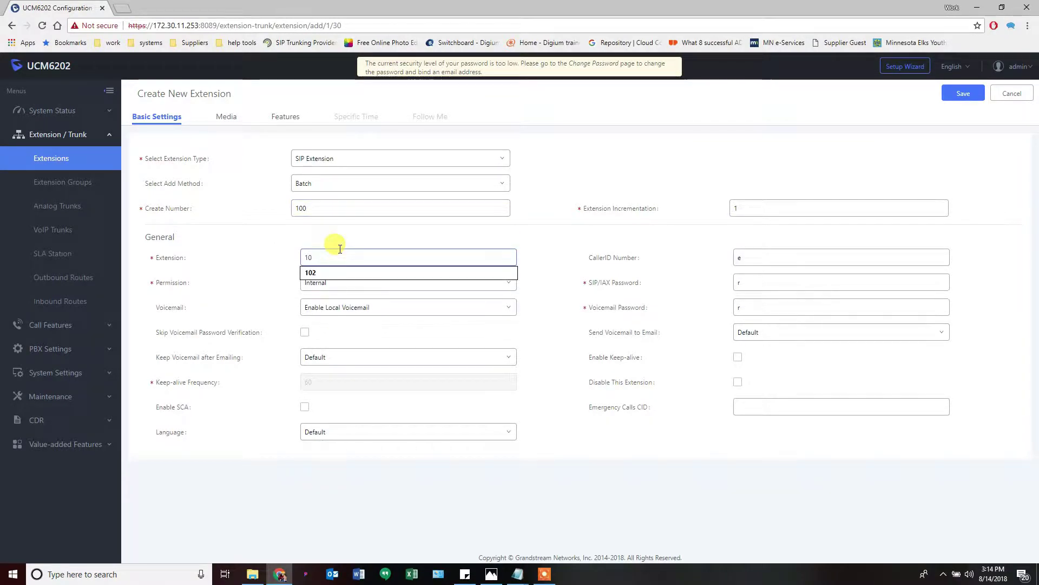
text(01)
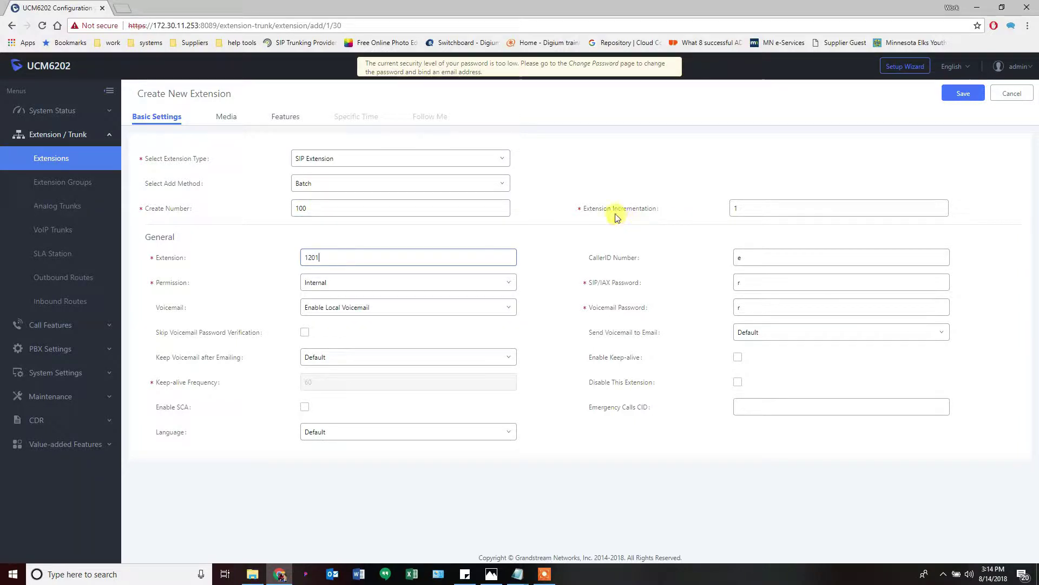
mouse_move(617, 212)
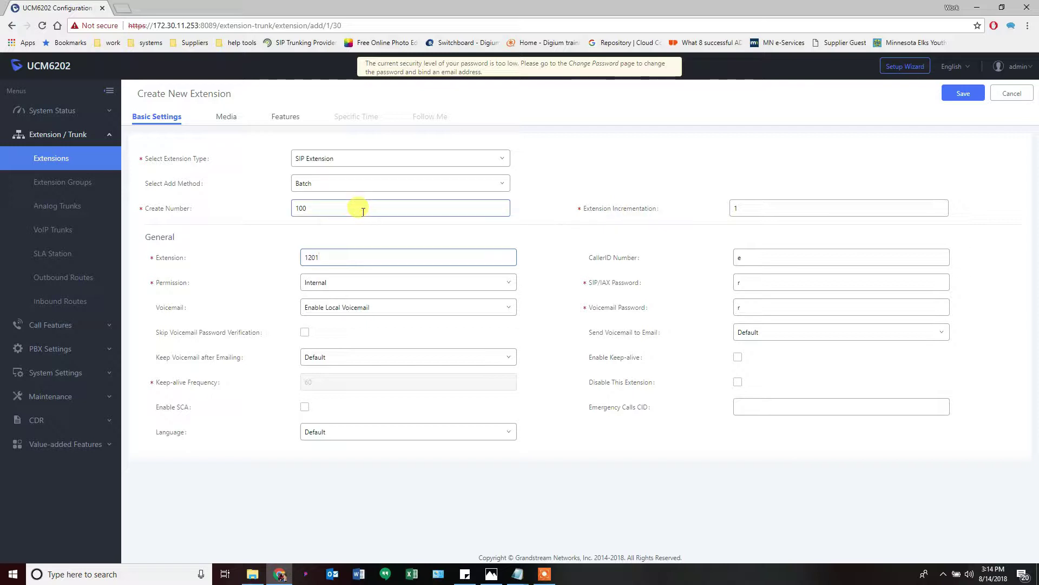
Set Permission to National and Voicemail to Disable Voicemail, and enable keep-alive at frequency 60
click(320, 287)
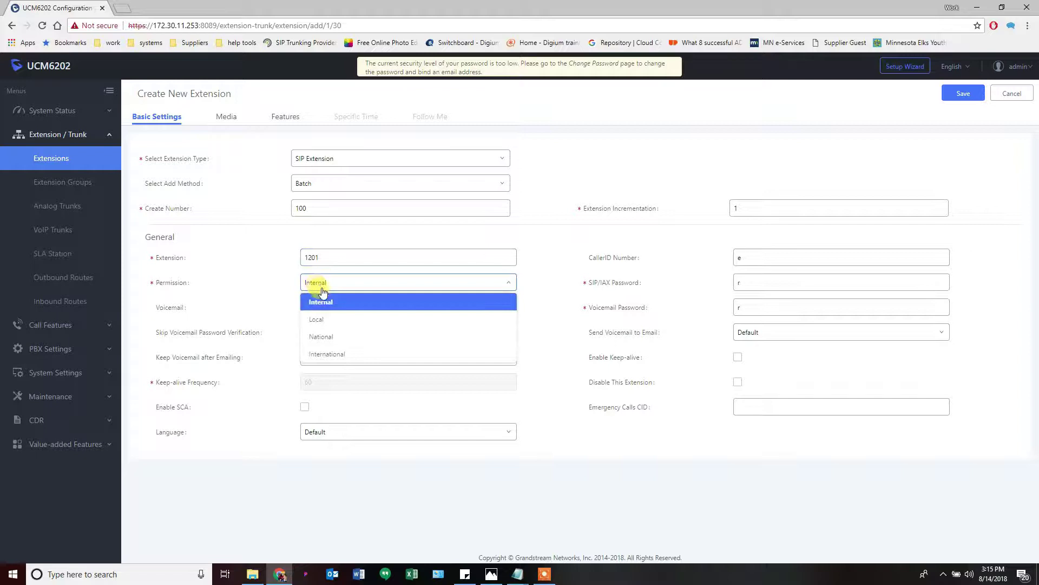
click(327, 336)
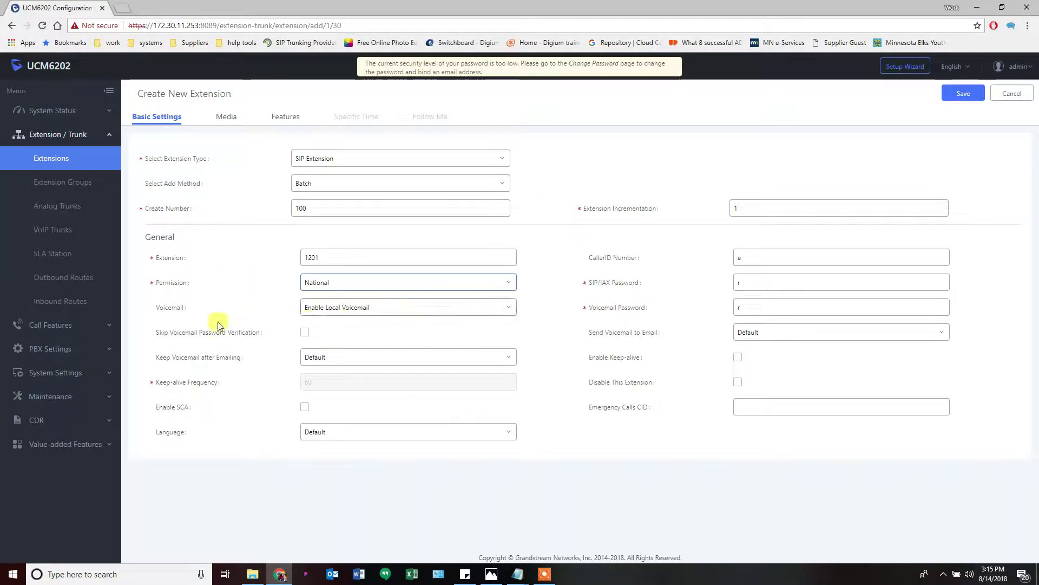
click(319, 313)
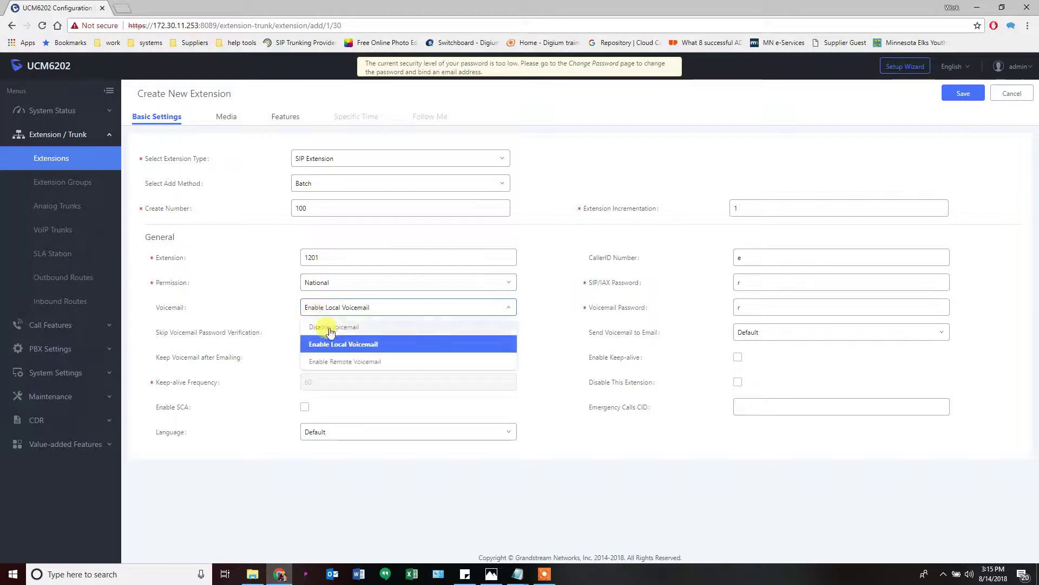
click(328, 326)
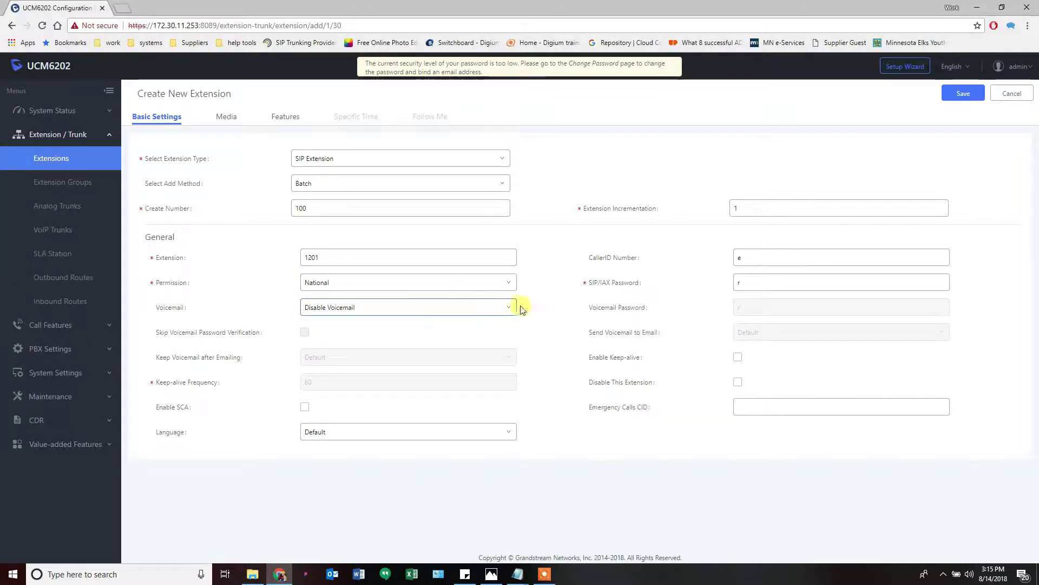
mouse_move(600, 362)
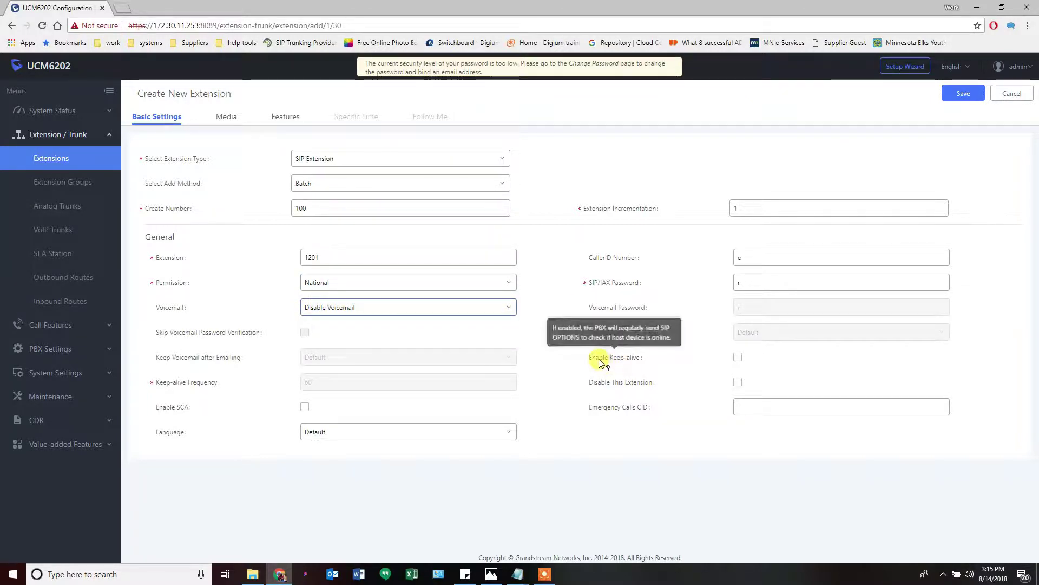
click(738, 359)
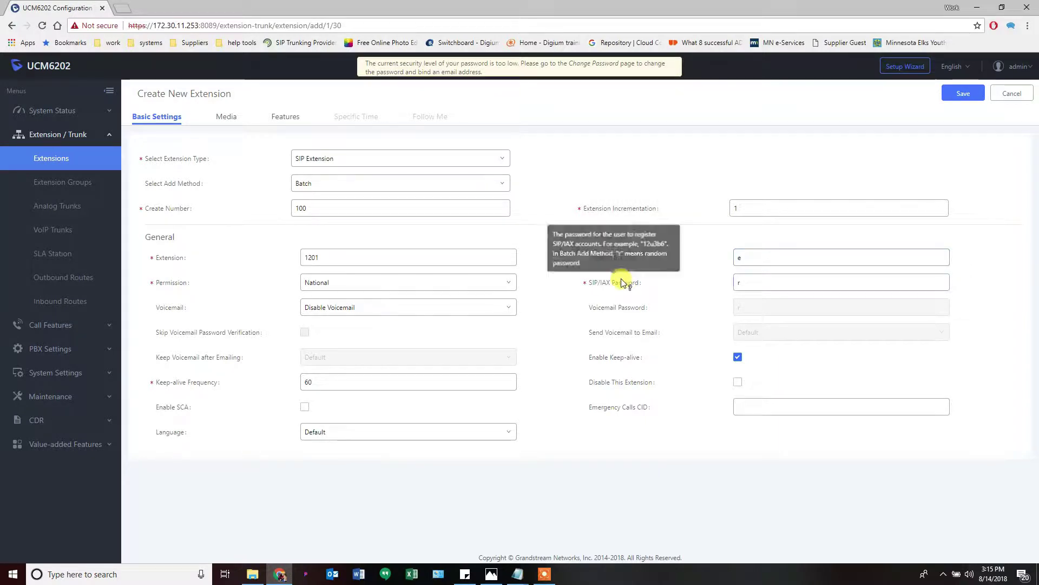
mouse_move(615, 285)
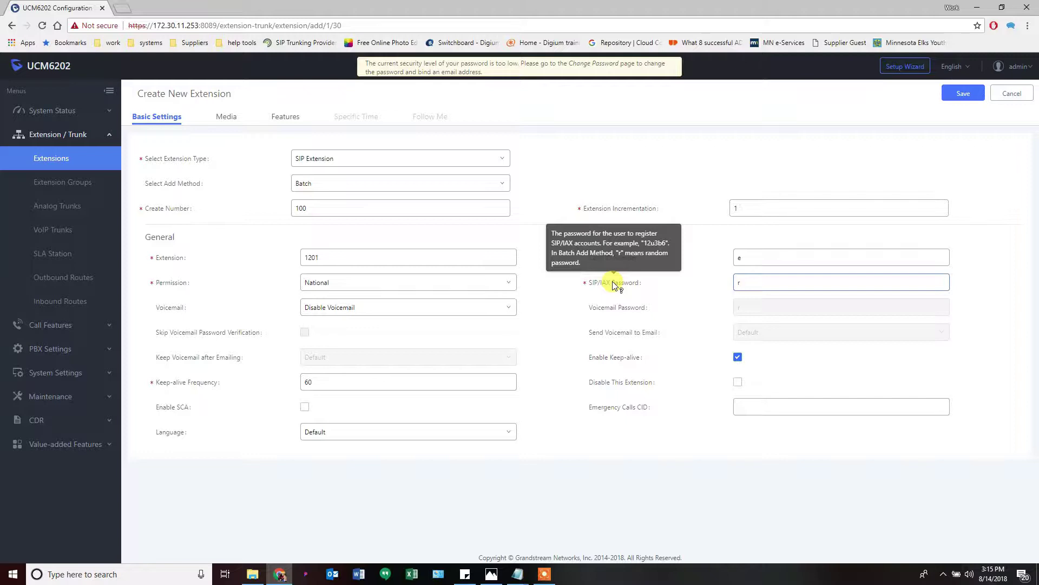
click(661, 265)
mouse_move(618, 262)
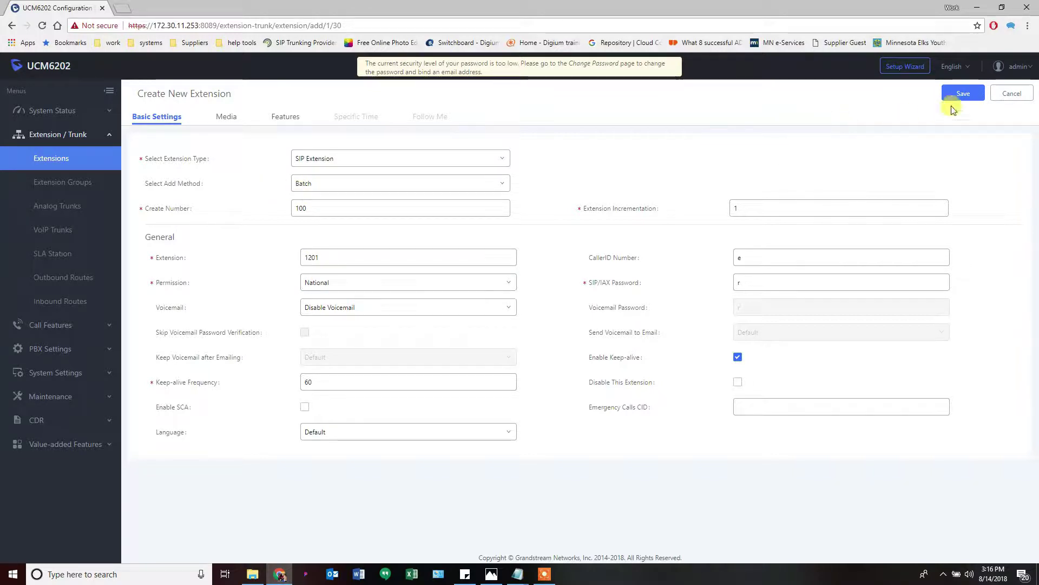
click(229, 123)
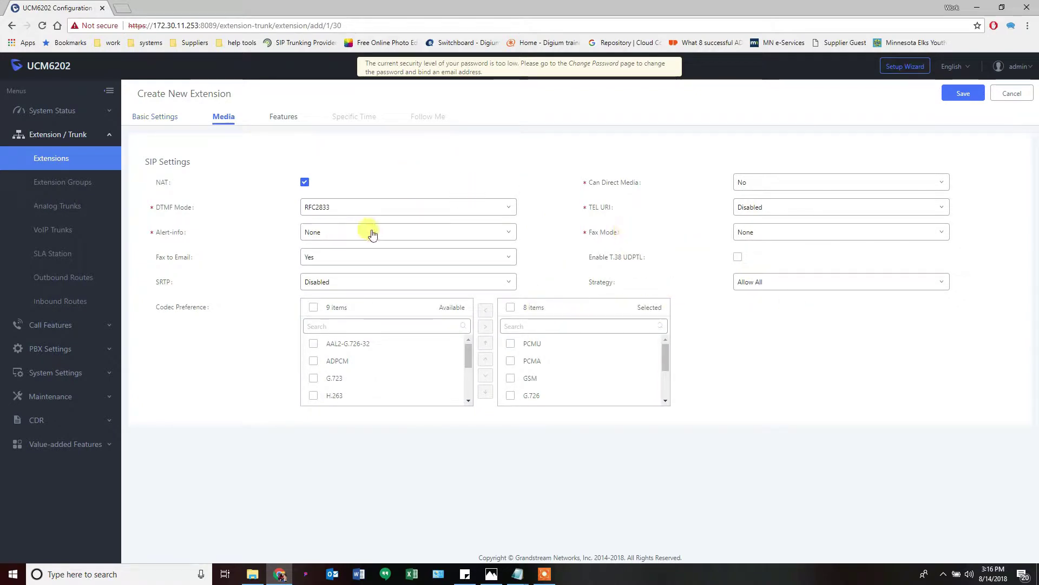
click(278, 120)
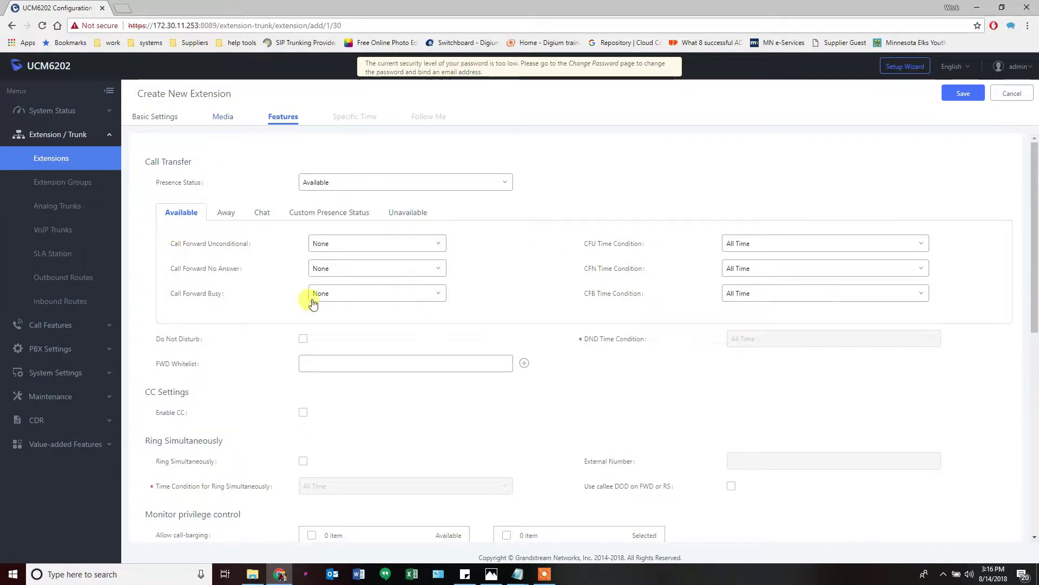
click(163, 119)
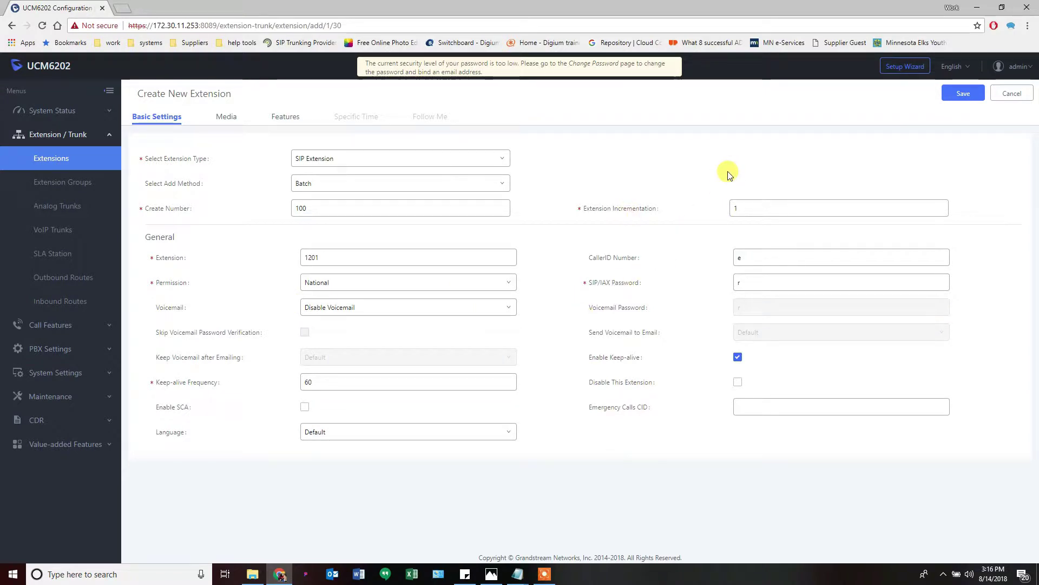
Save the batch and confirm creating extensions 1201 to 1300
click(962, 94)
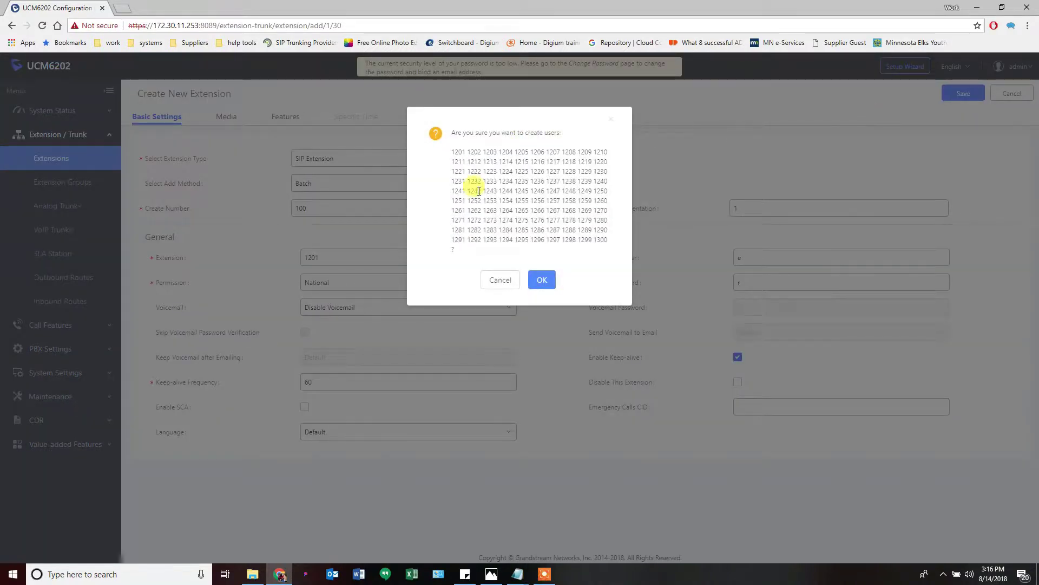
click(544, 280)
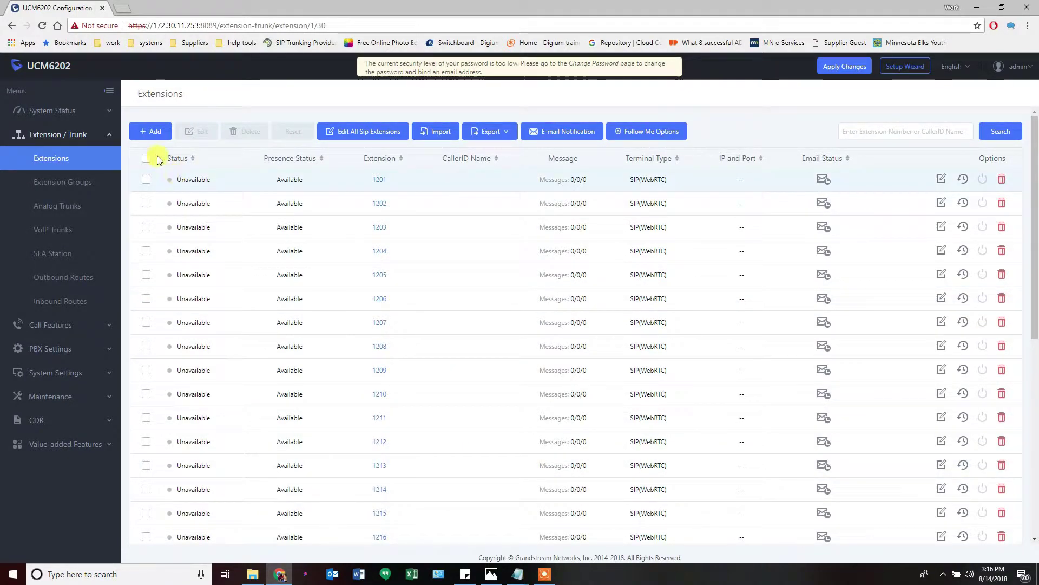
Add another extension numbered 1200 with National calling permission
click(146, 132)
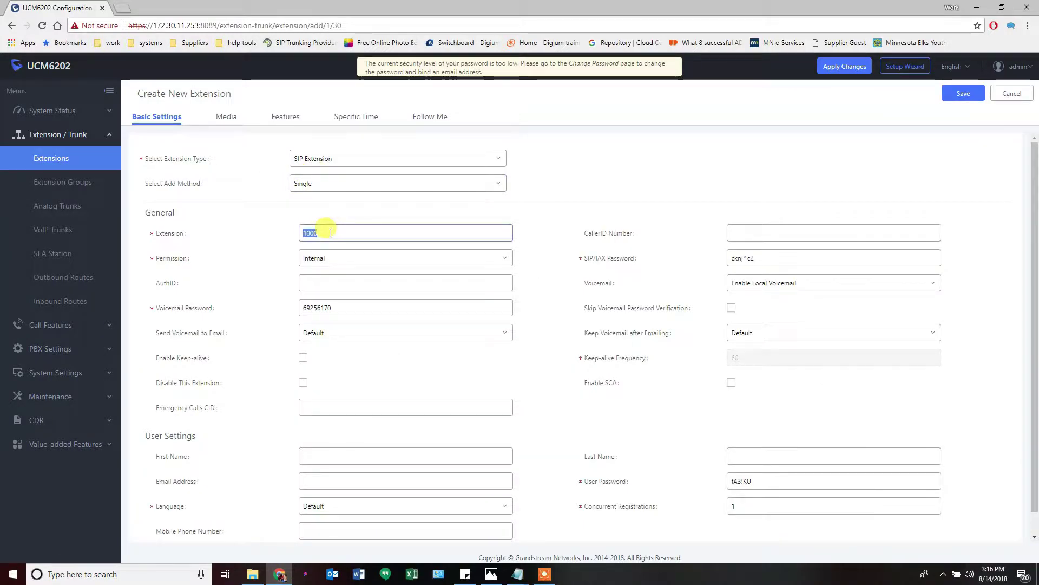
text(12)
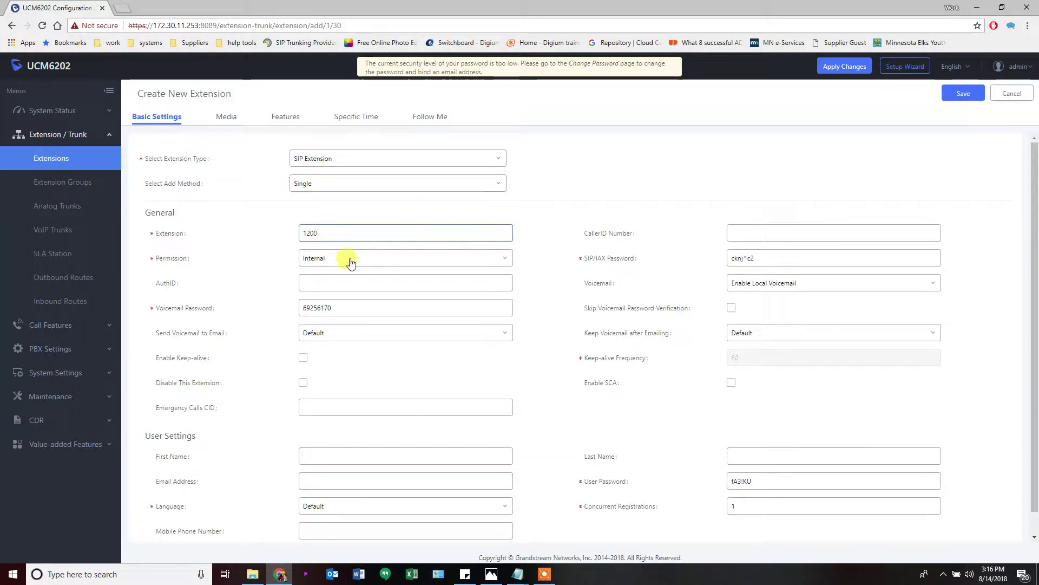
click(411, 259)
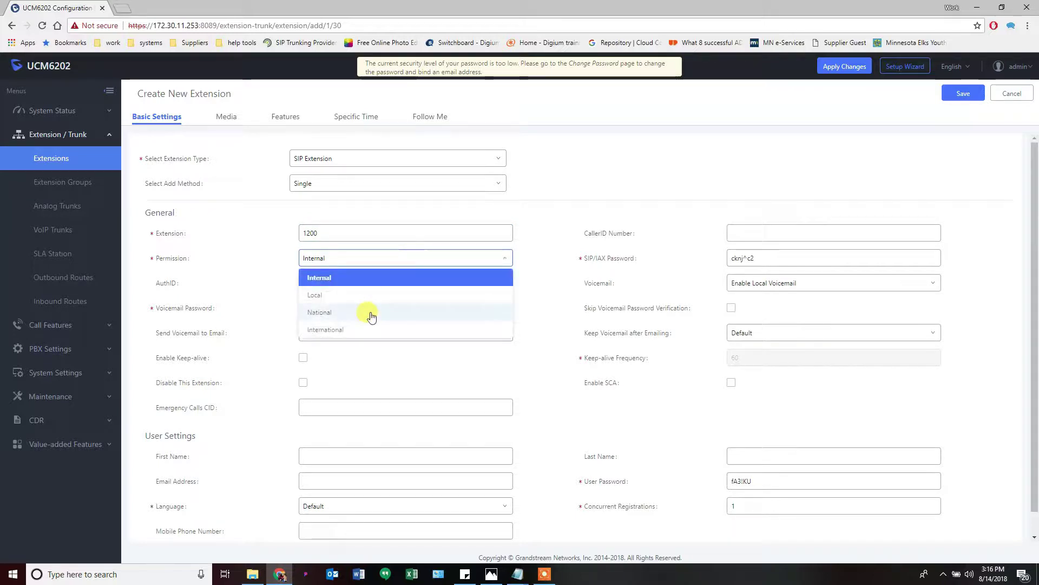
click(367, 312)
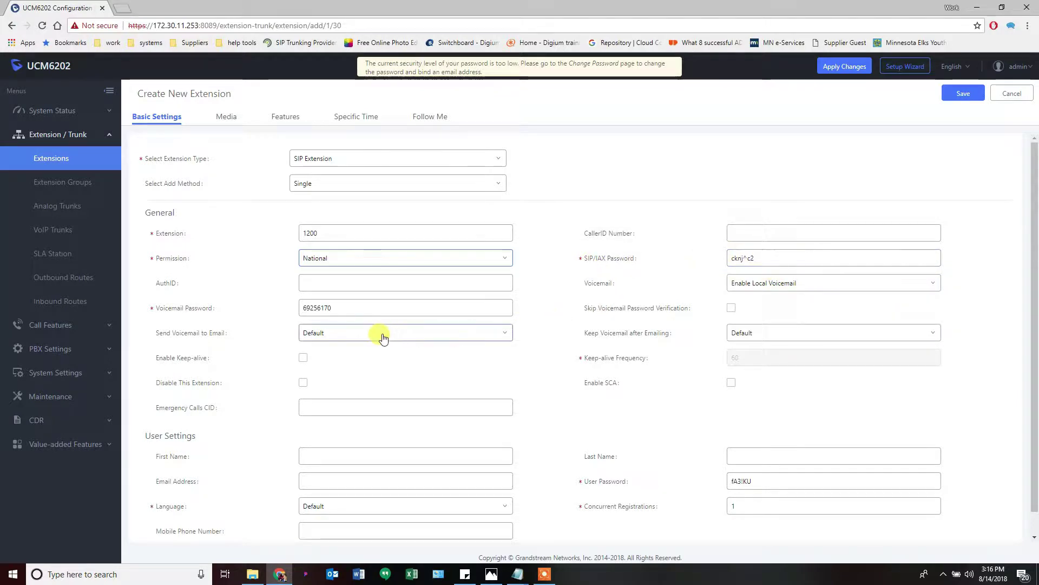
Replace the voicemail password, skip voicemail password verification, and enable keep-alive
double_click(344, 307)
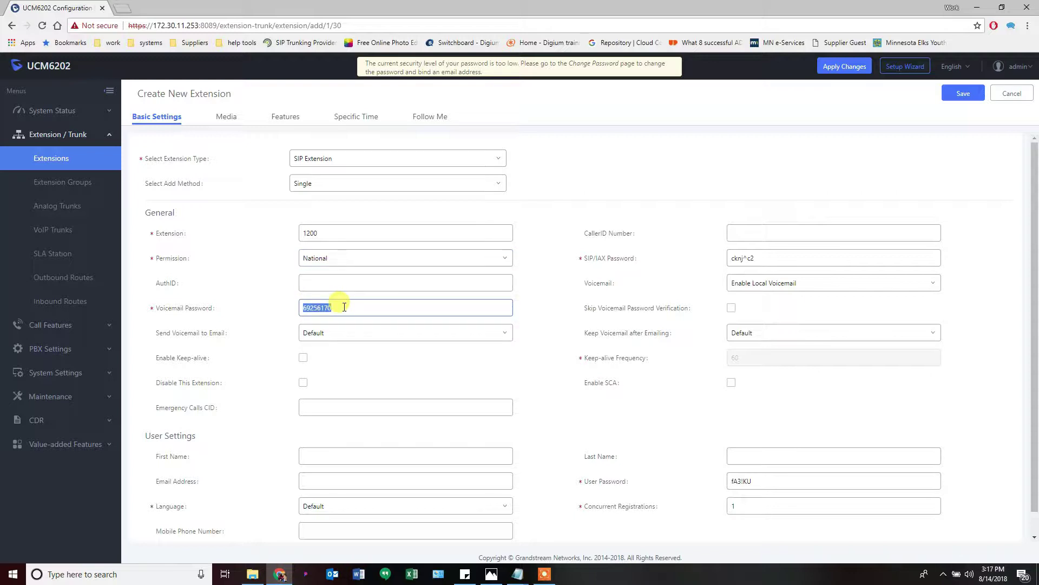
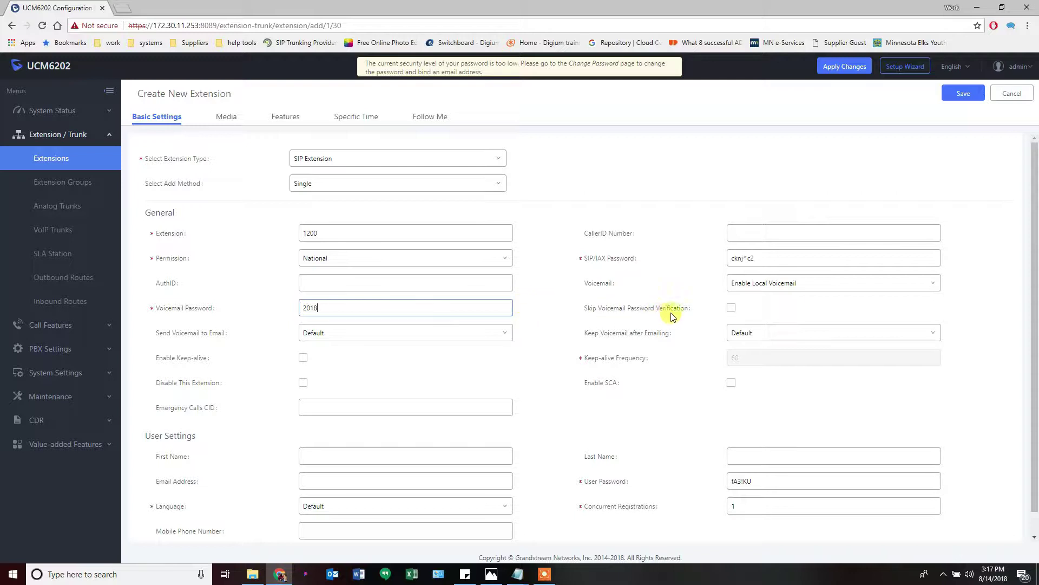
click(731, 310)
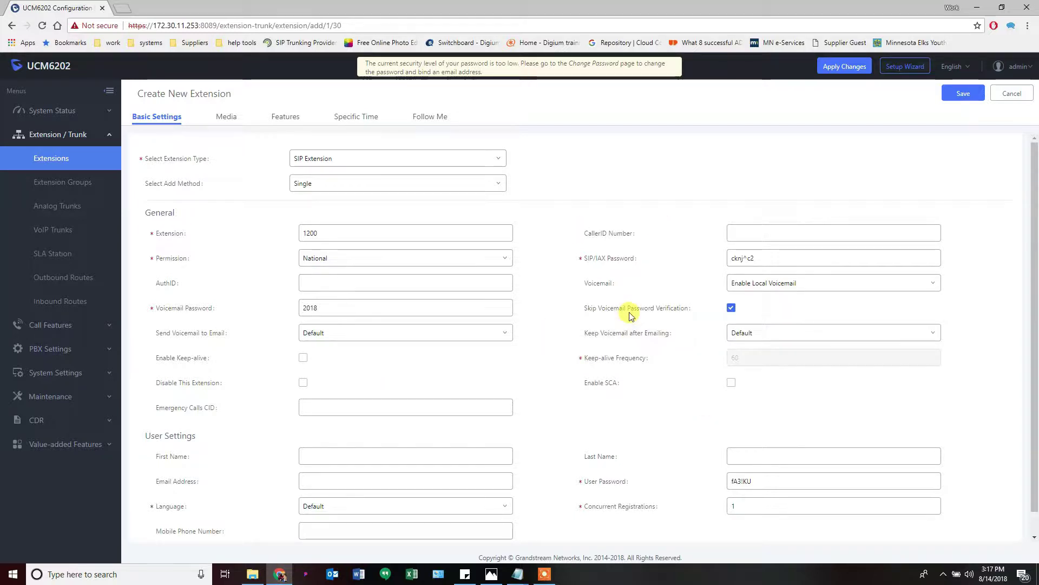
click(318, 308)
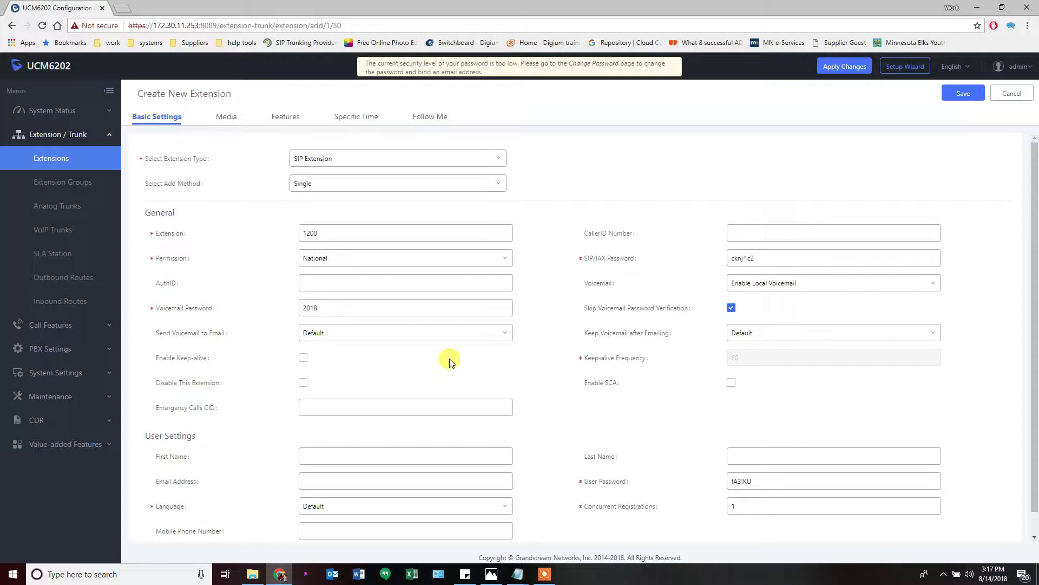
click(731, 307)
click(731, 307)
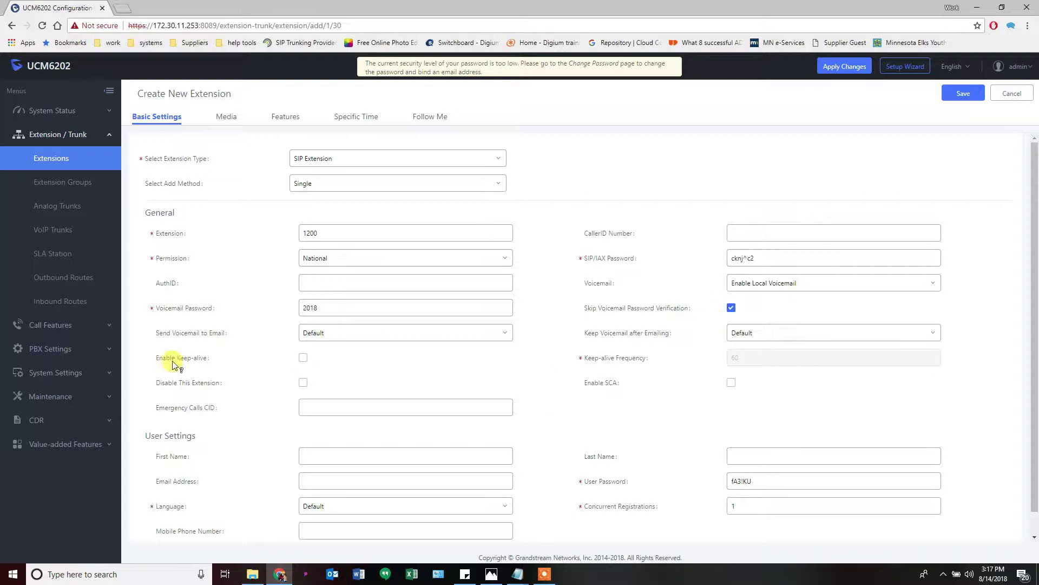
click(303, 358)
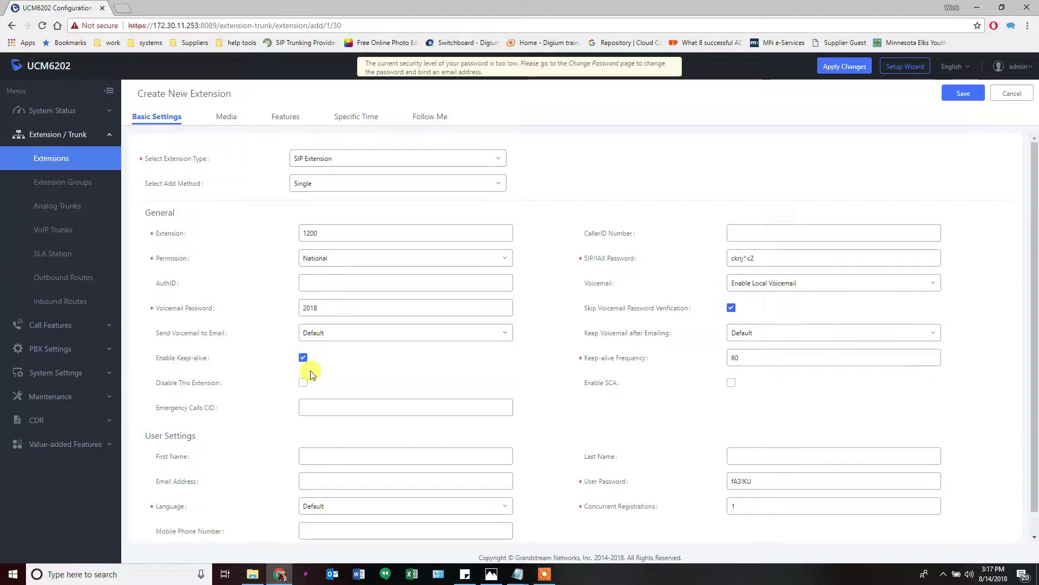
Review extension number 1200 and leave the AuthID field empty
scroll(525, 419, down, 1)
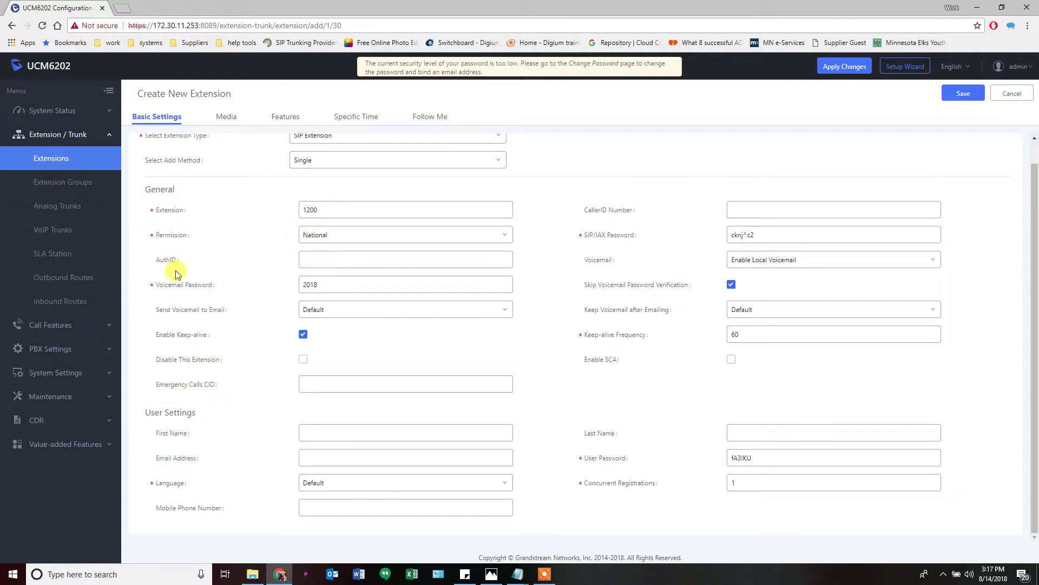
mouse_move(168, 264)
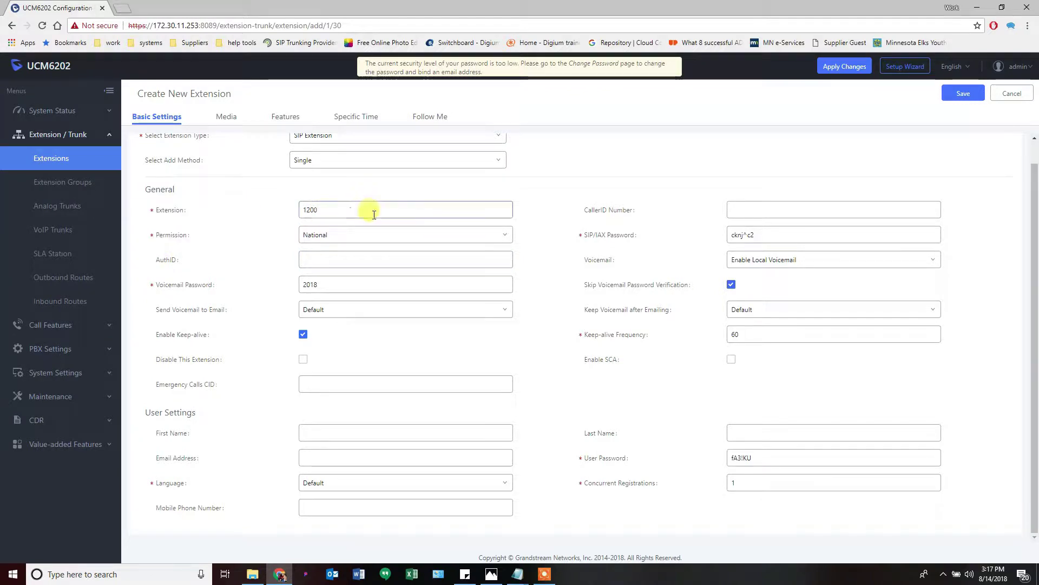
drag(366, 210, 282, 213)
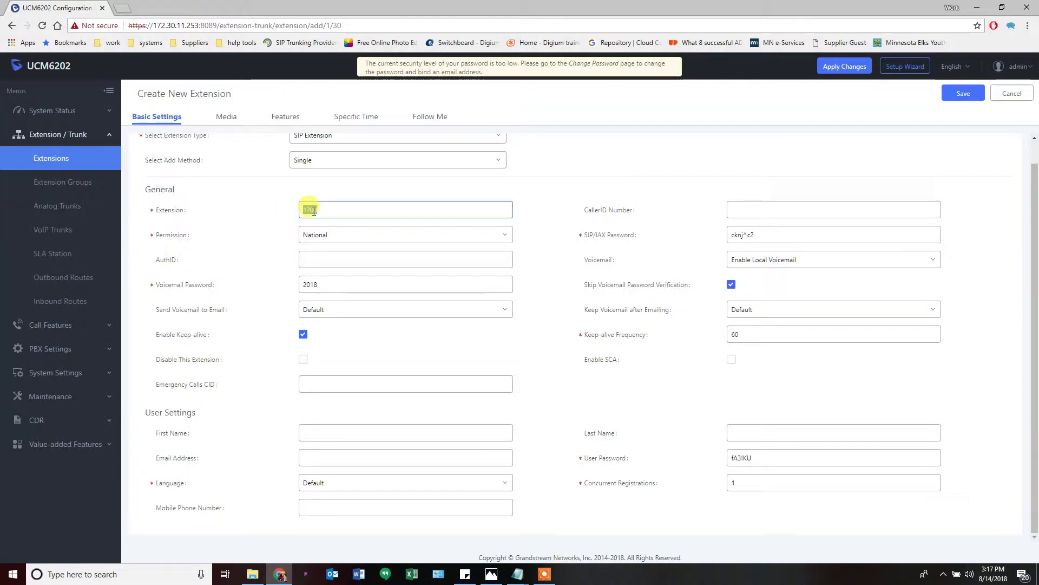
click(325, 209)
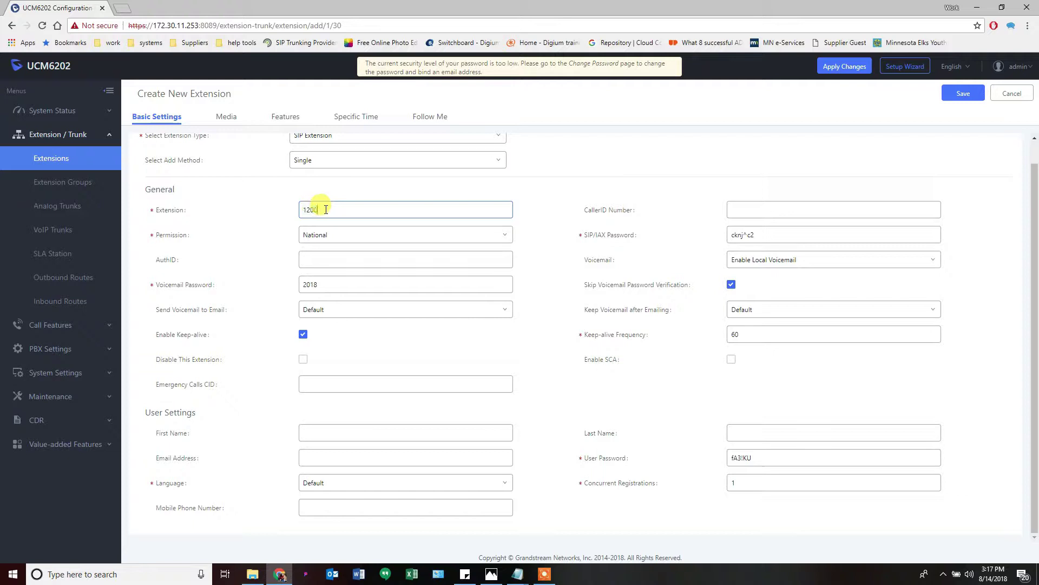
click(300, 258)
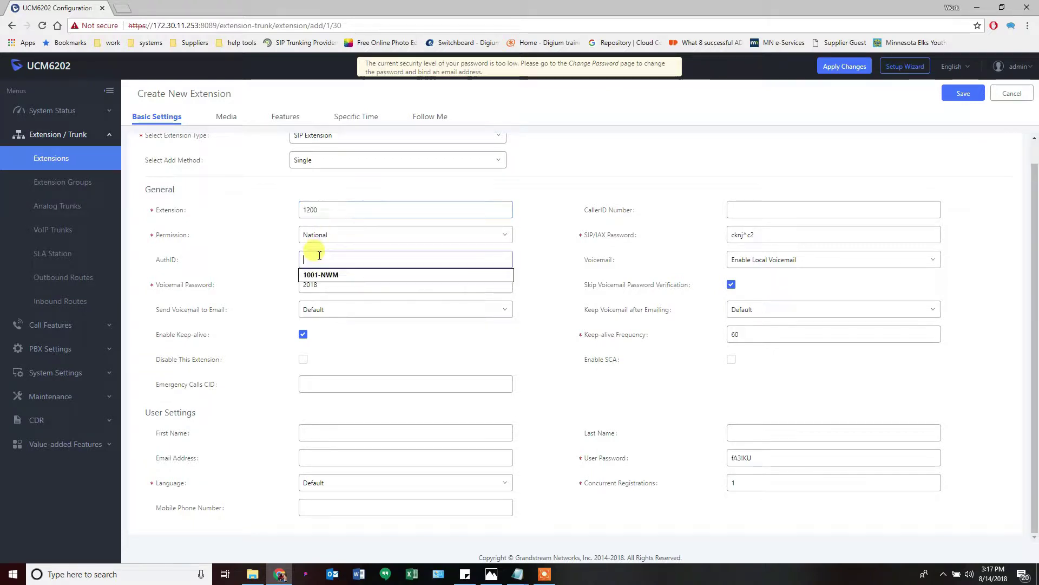
key(Escape)
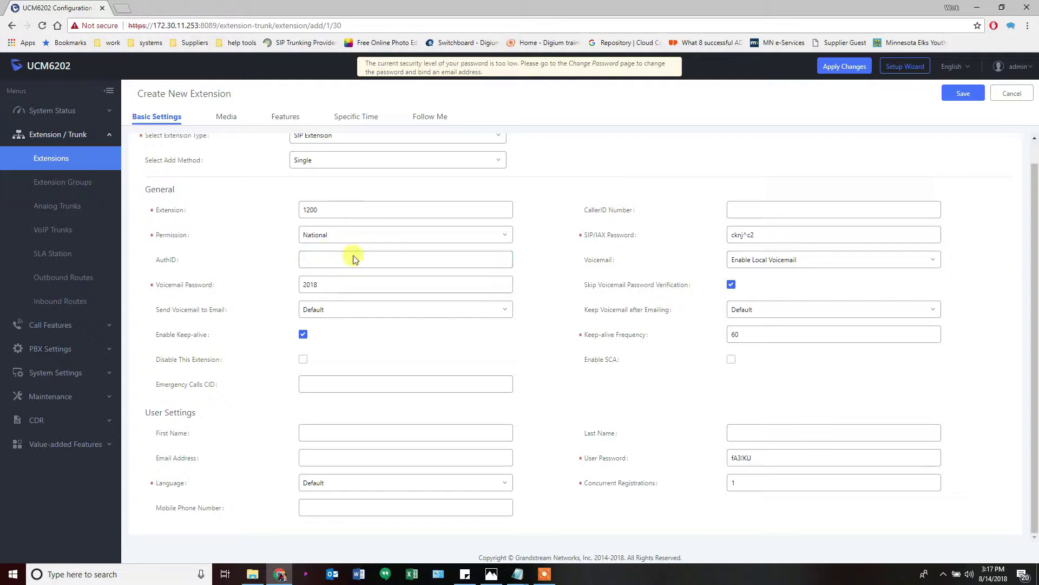
click(352, 222)
click(317, 259)
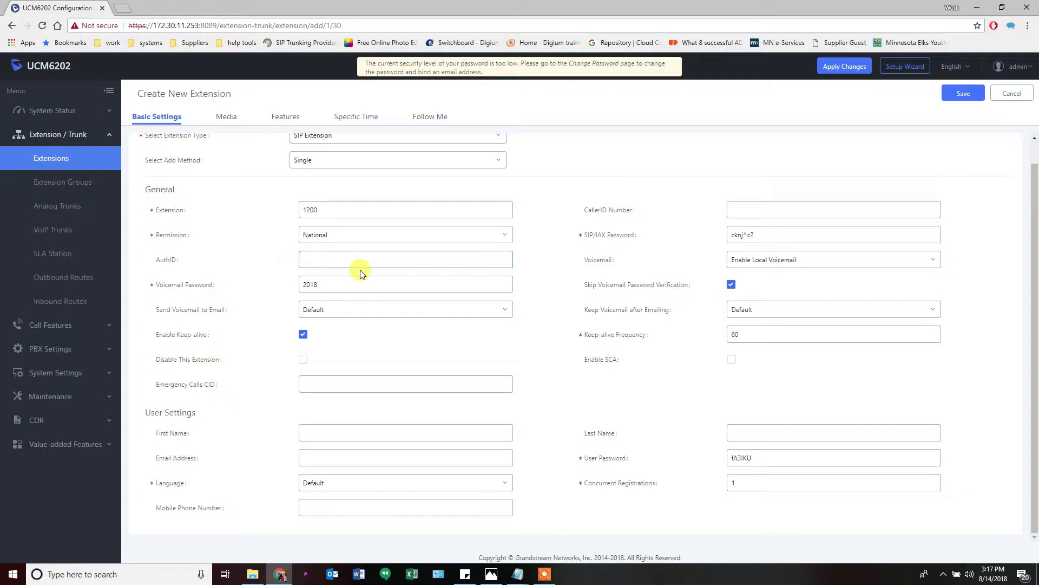
click(310, 206)
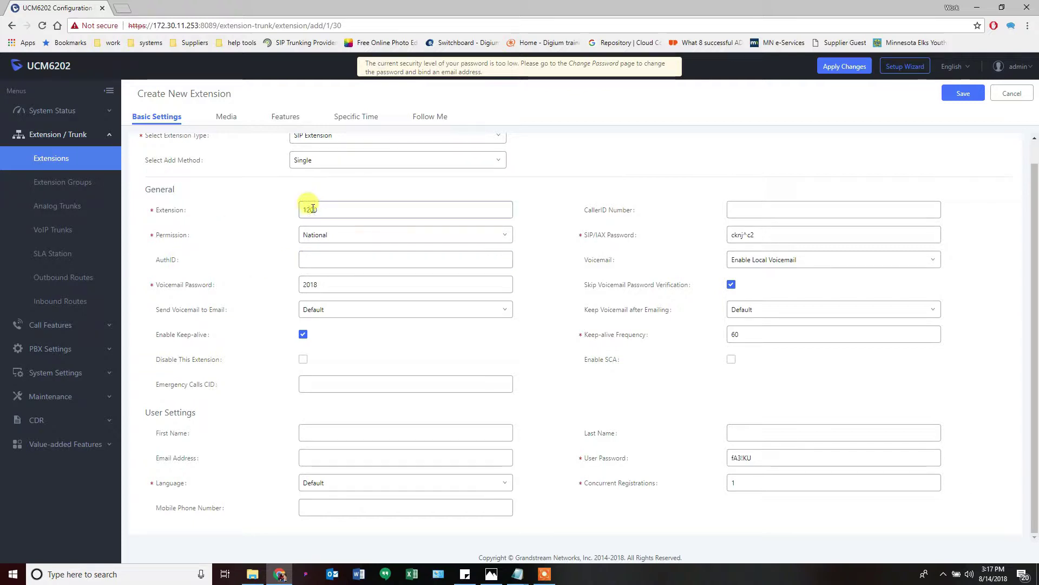
click(615, 263)
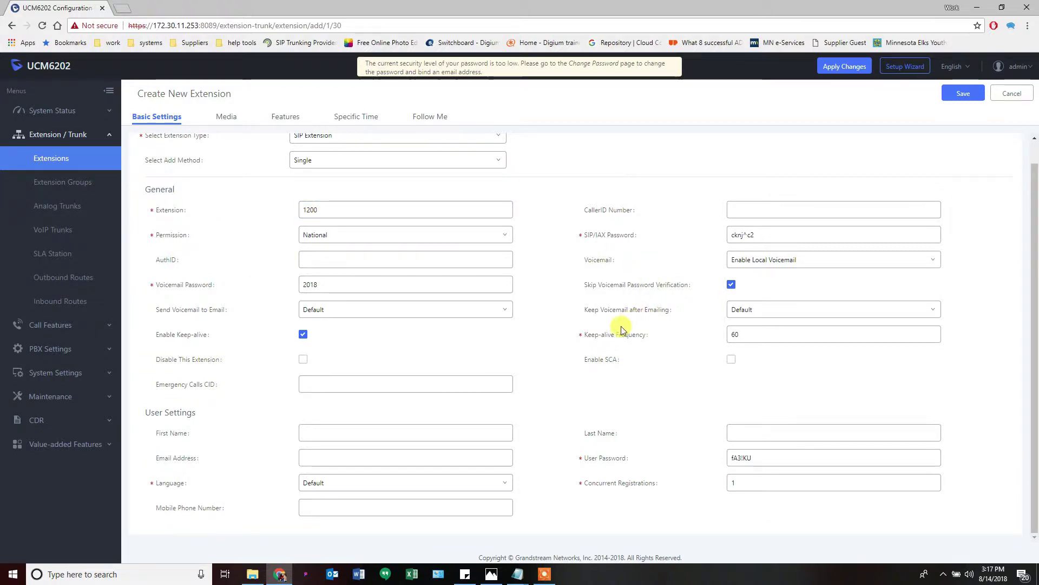
mouse_move(610, 366)
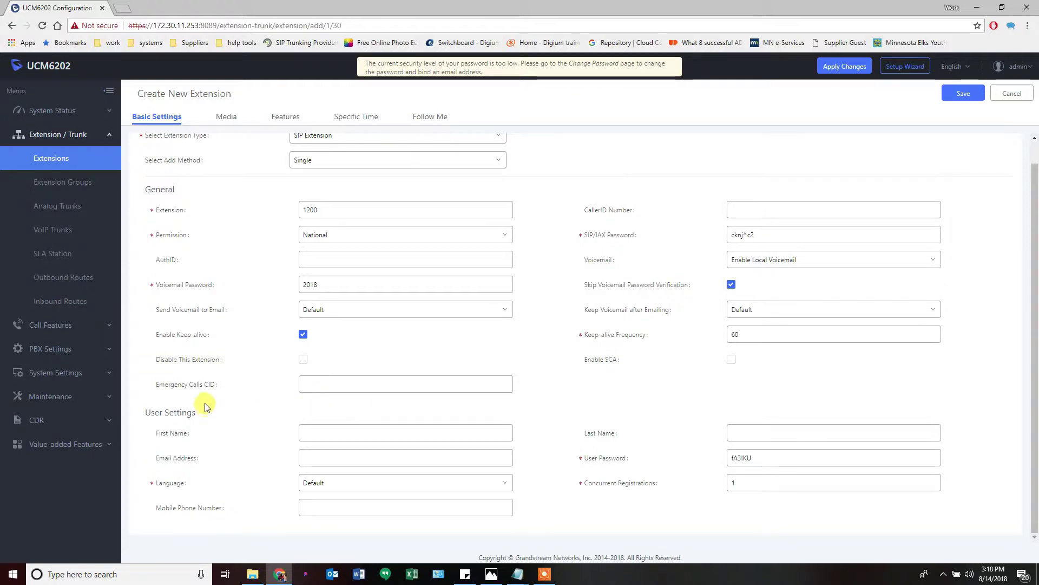
mouse_move(204, 390)
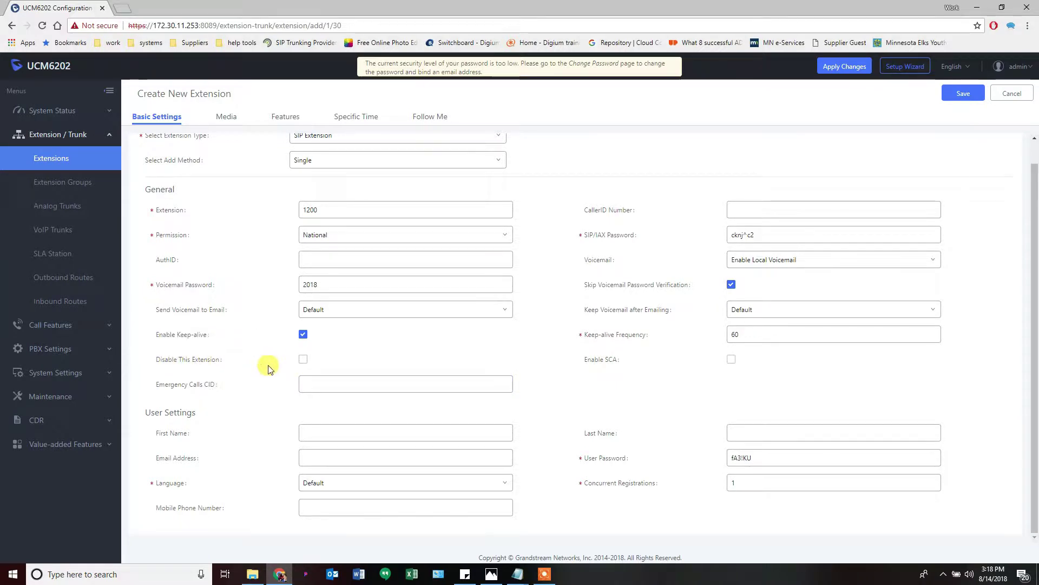
click(360, 436)
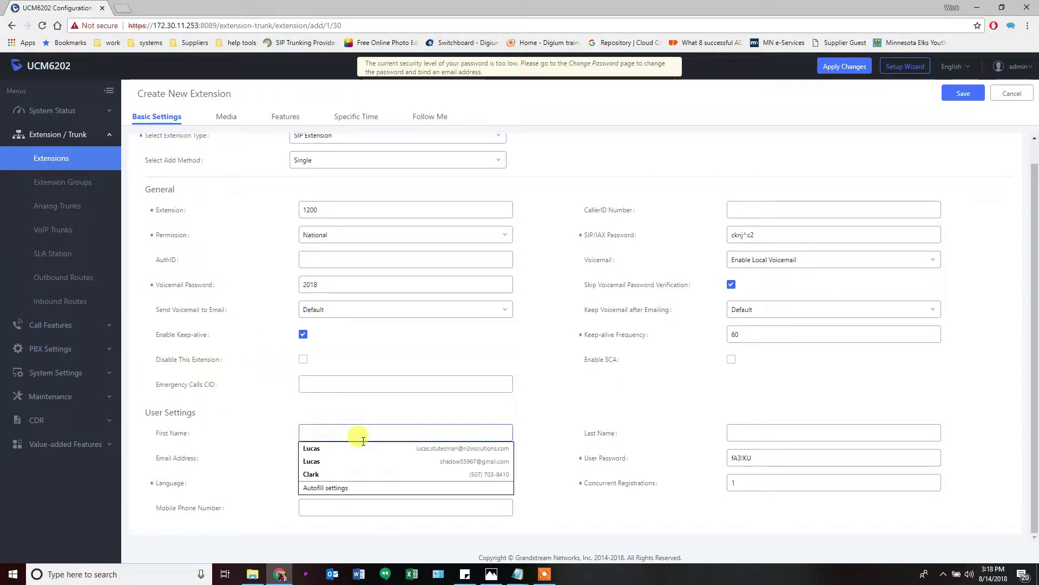
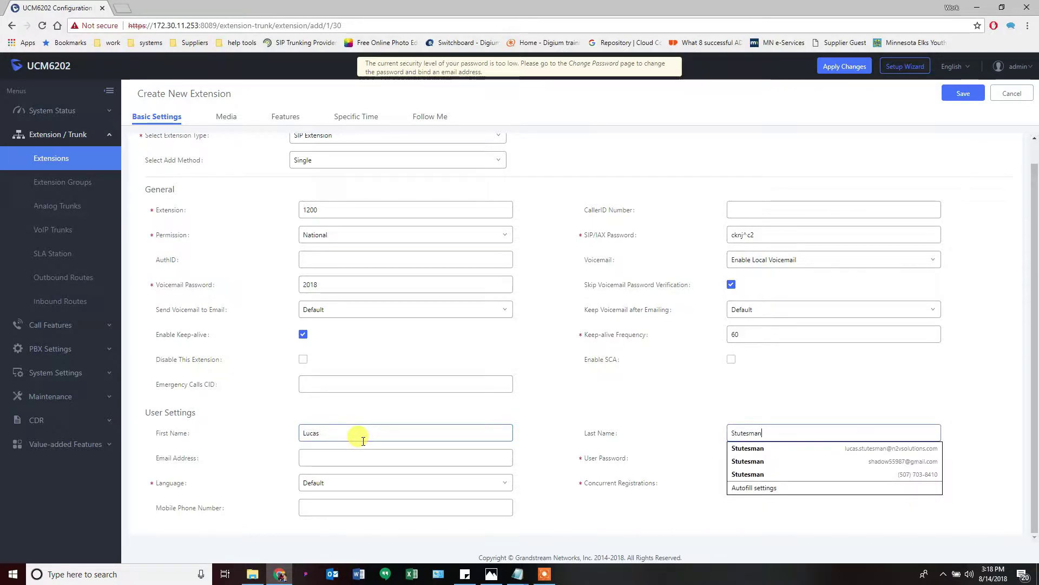
key(Tab)
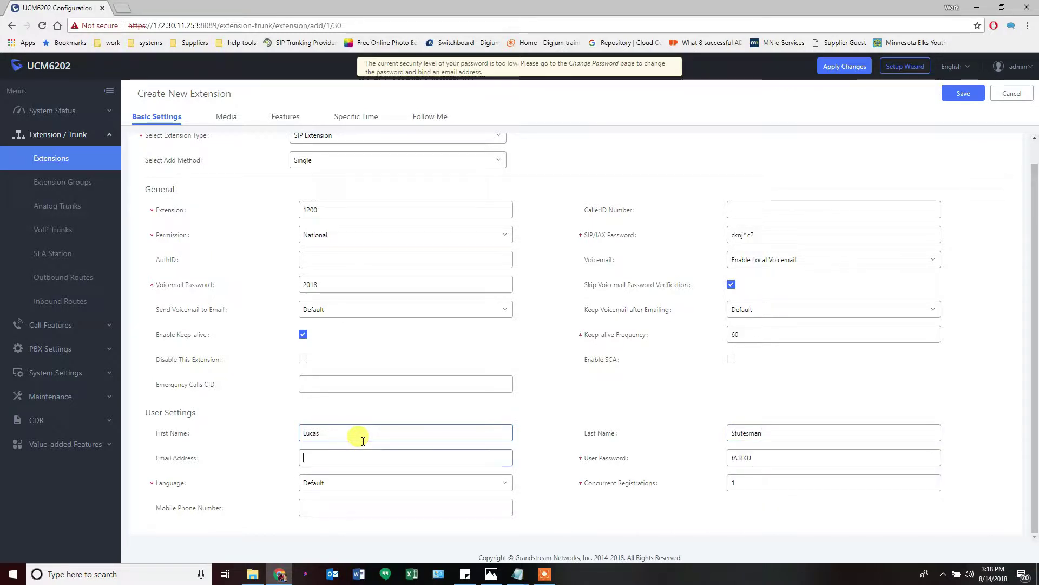
text(lucas)
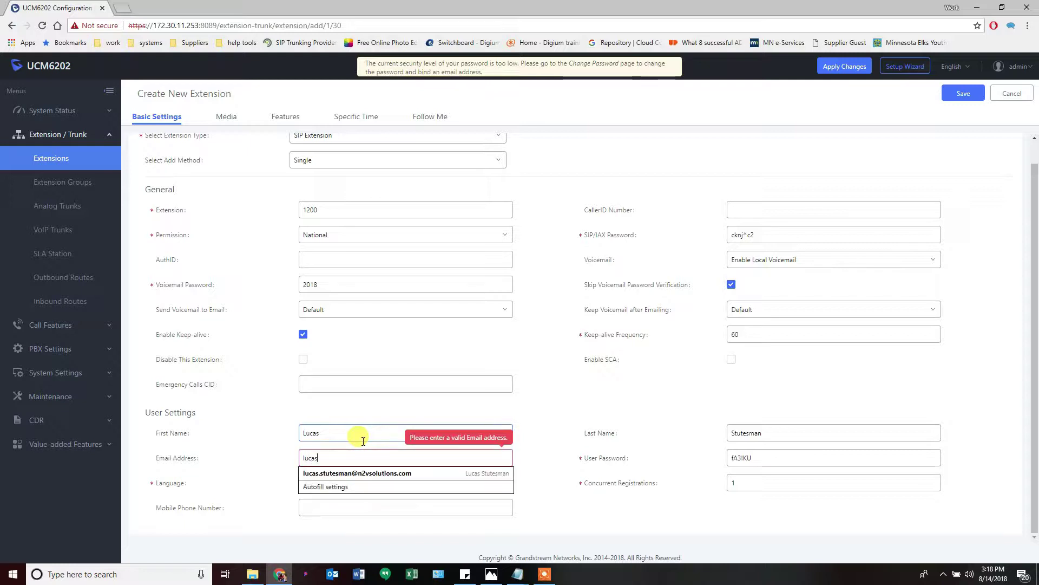
key(Down)
key(Down)
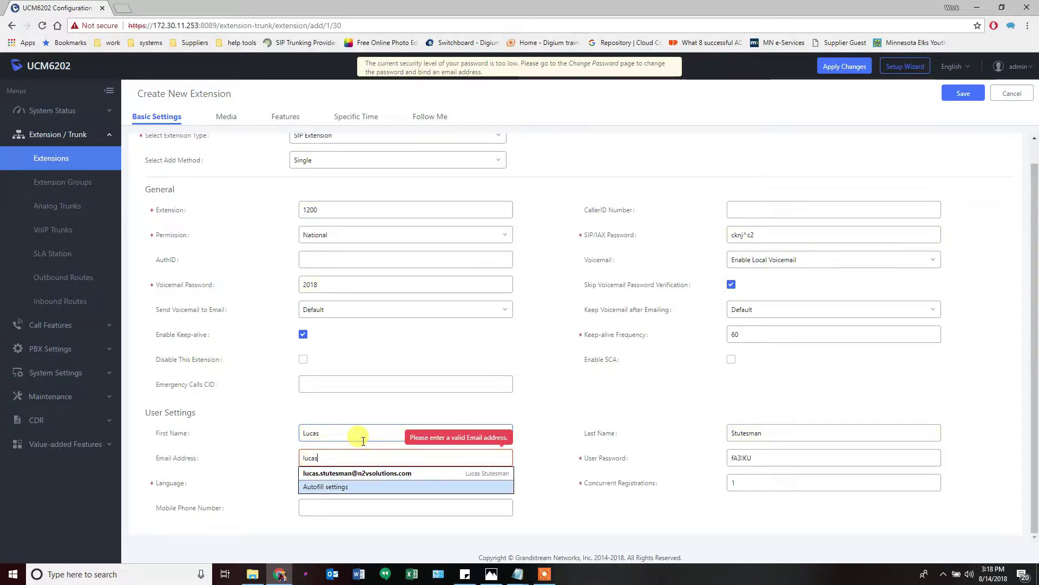
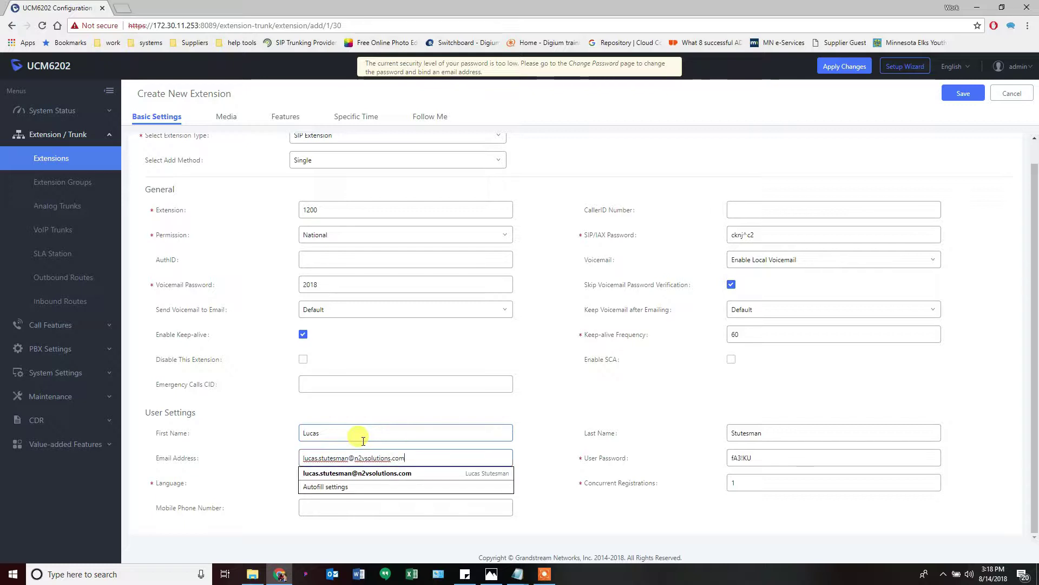
click(553, 457)
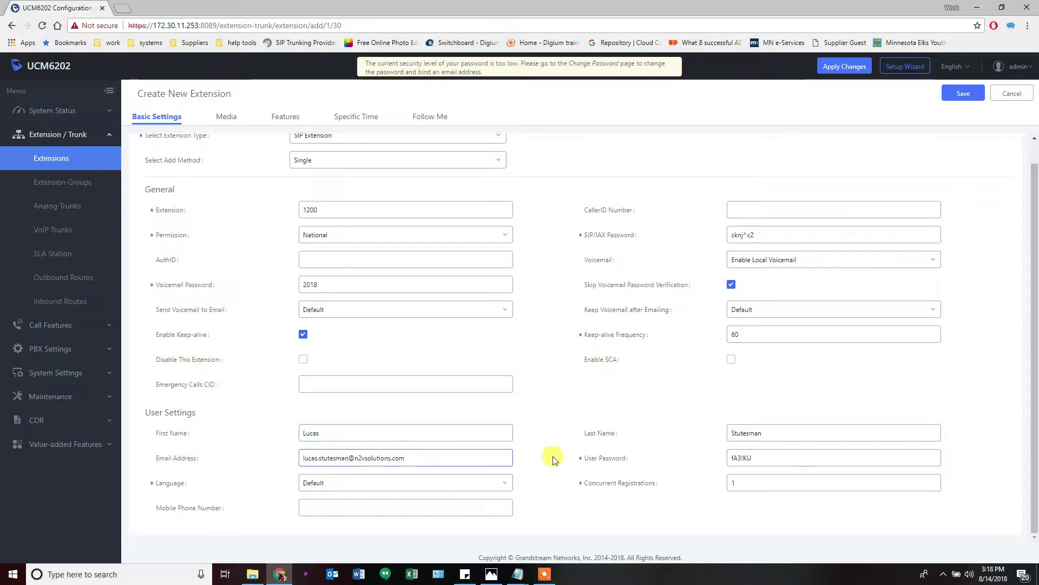
click(612, 464)
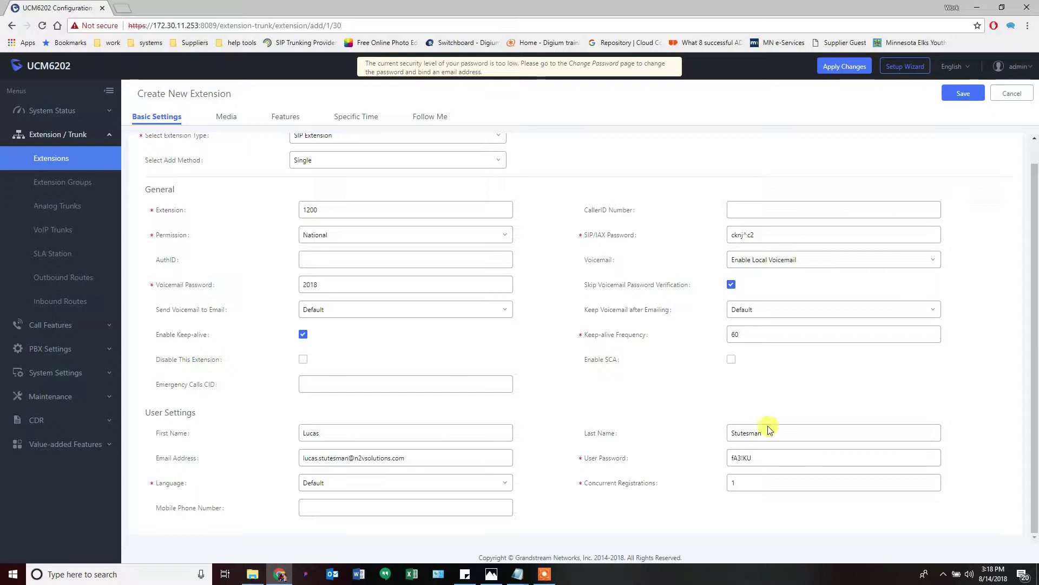
click(327, 212)
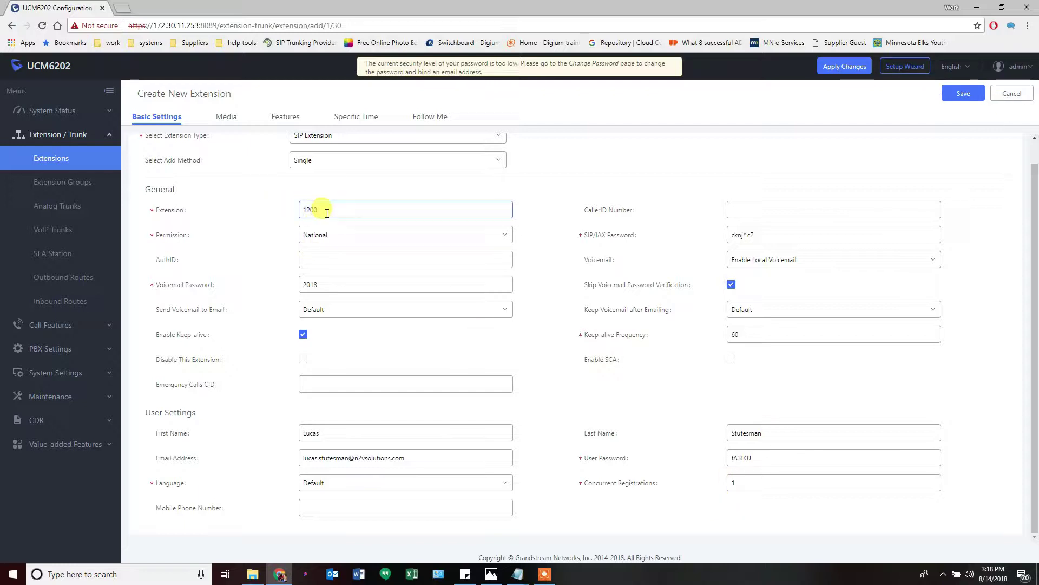
click(729, 482)
click(728, 458)
drag(728, 458, 752, 458)
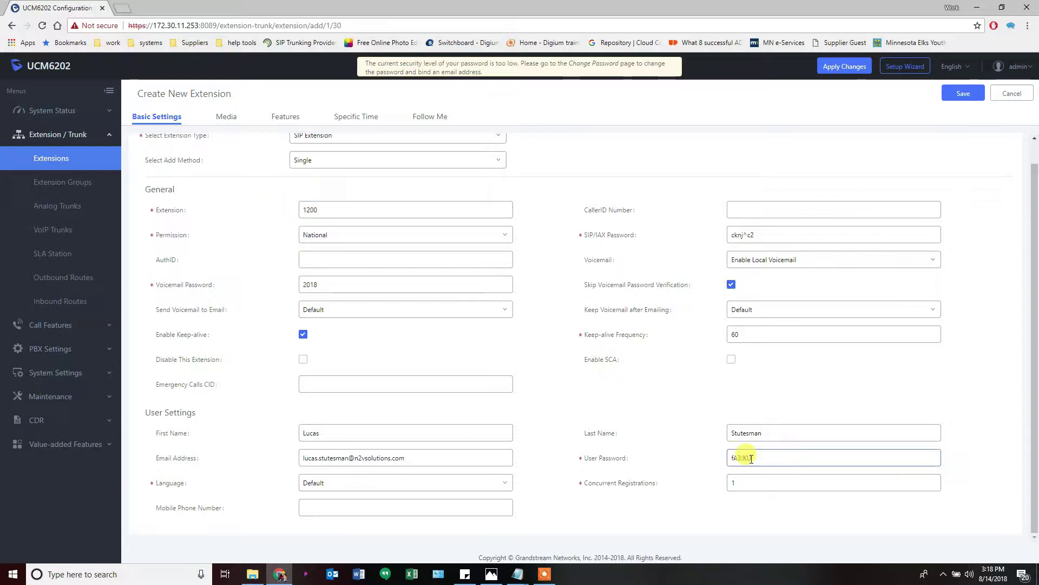
click(758, 458)
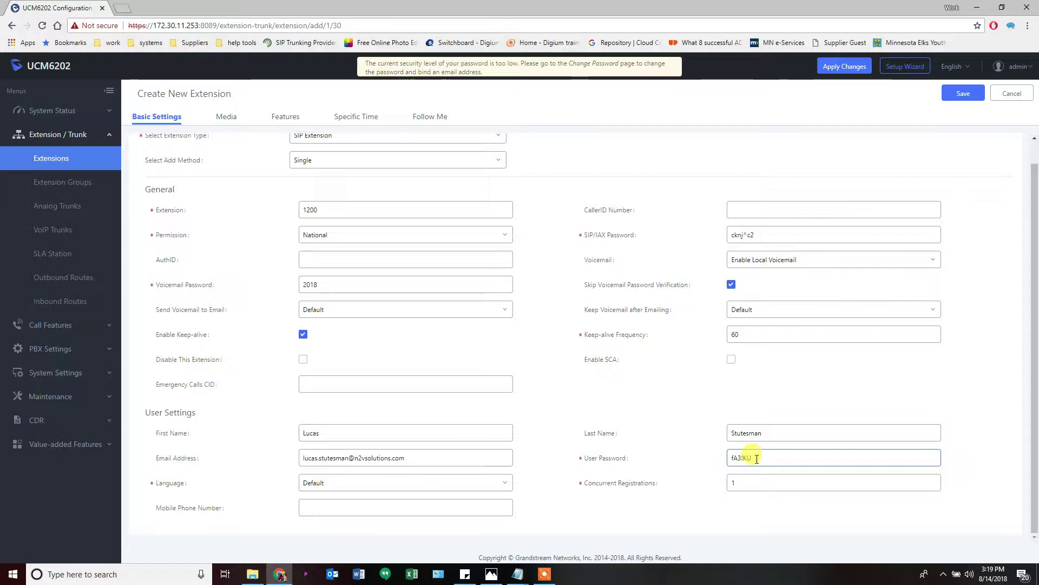
mouse_move(612, 488)
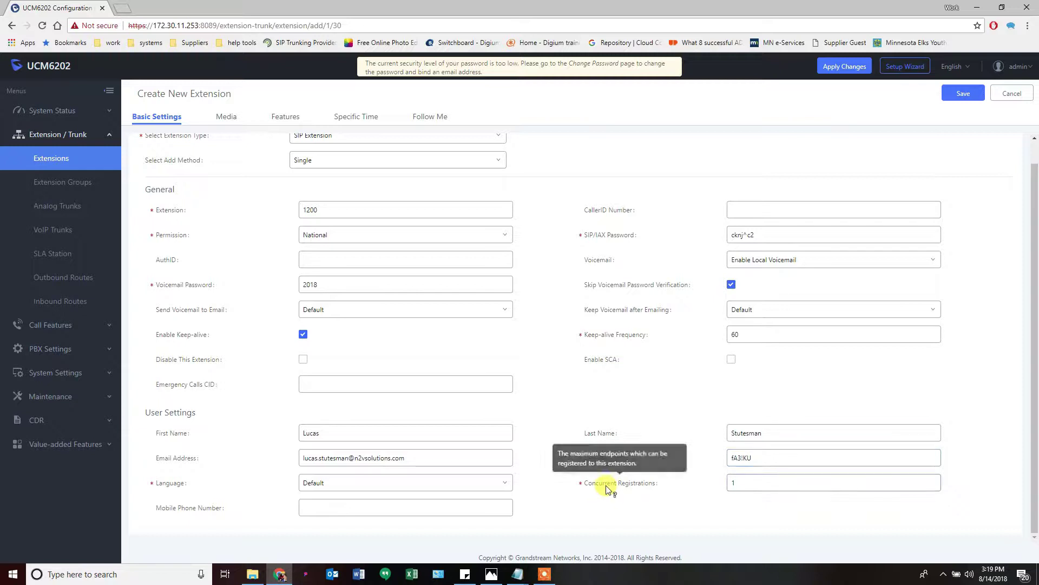
click(732, 482)
click(698, 490)
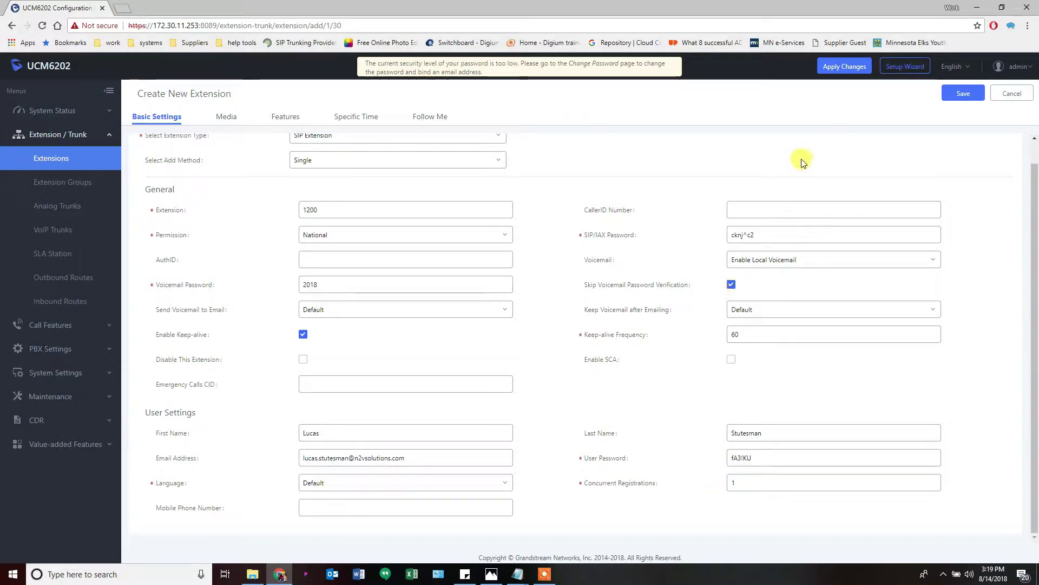
Save extension 1200, list extensions 40 per page, and check page 3
click(961, 96)
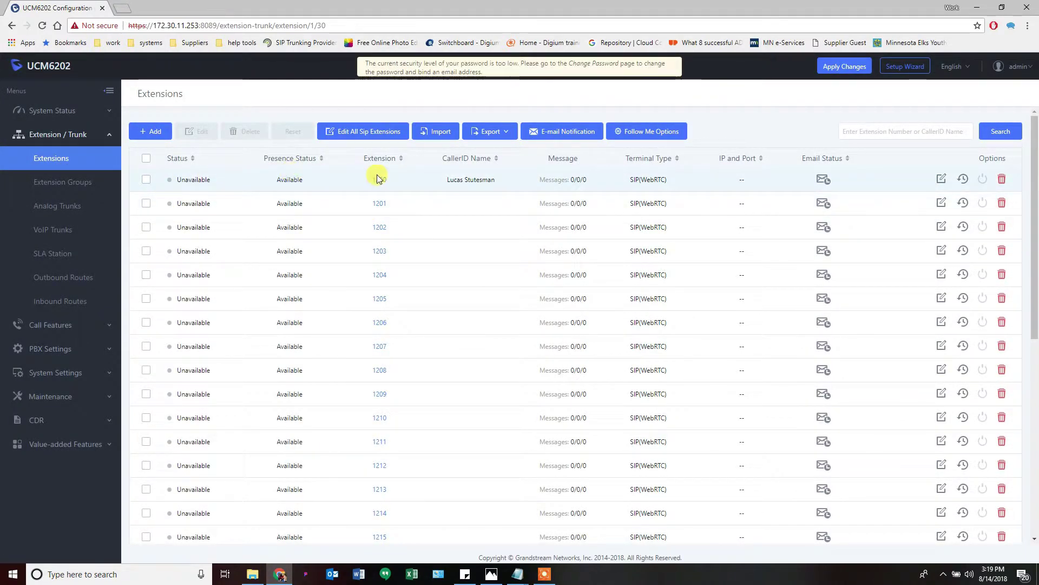
scroll(474, 410, down, 7)
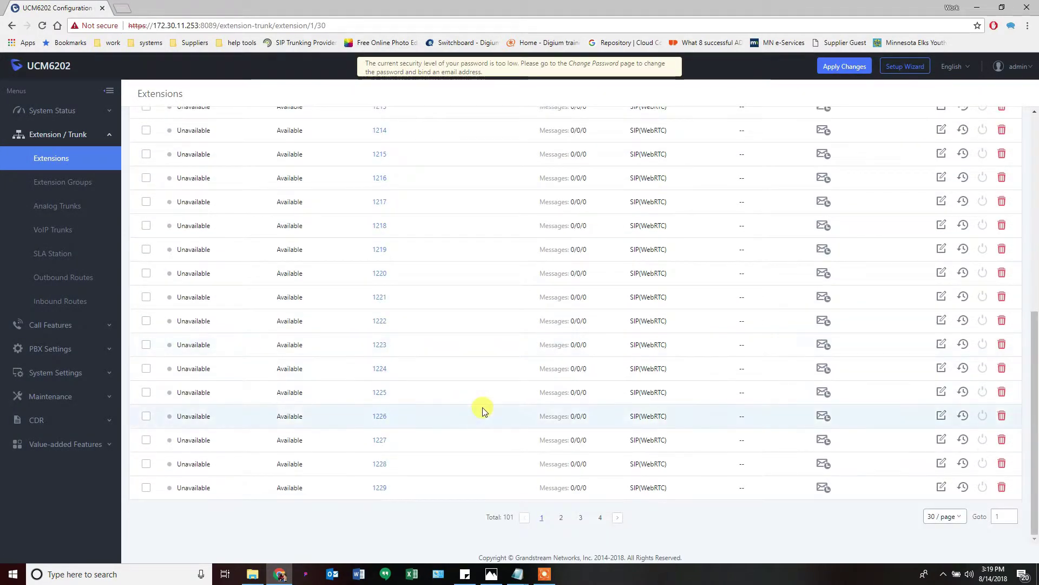
click(944, 520)
click(941, 506)
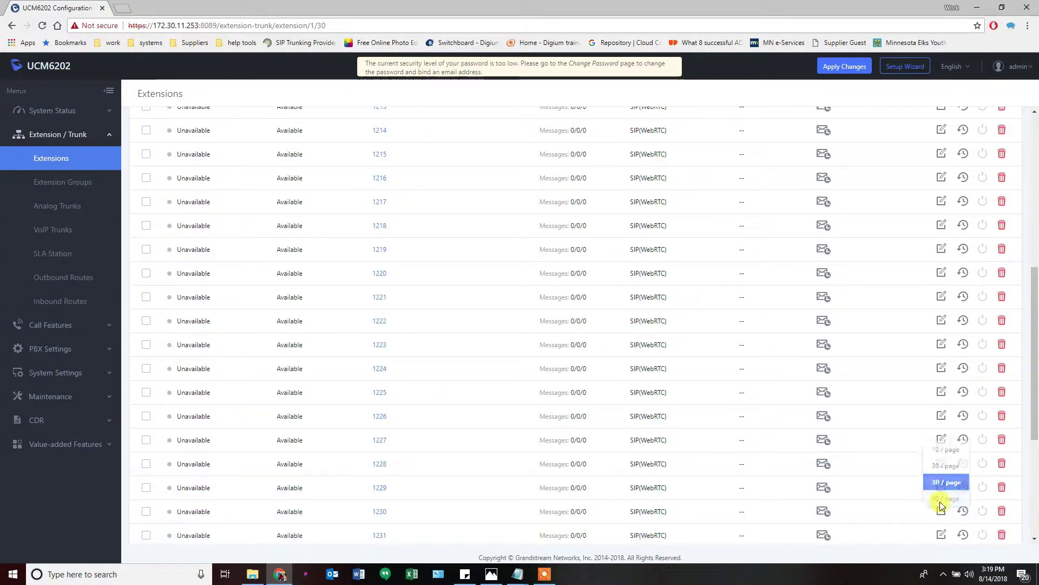
scroll(861, 463, down, 5)
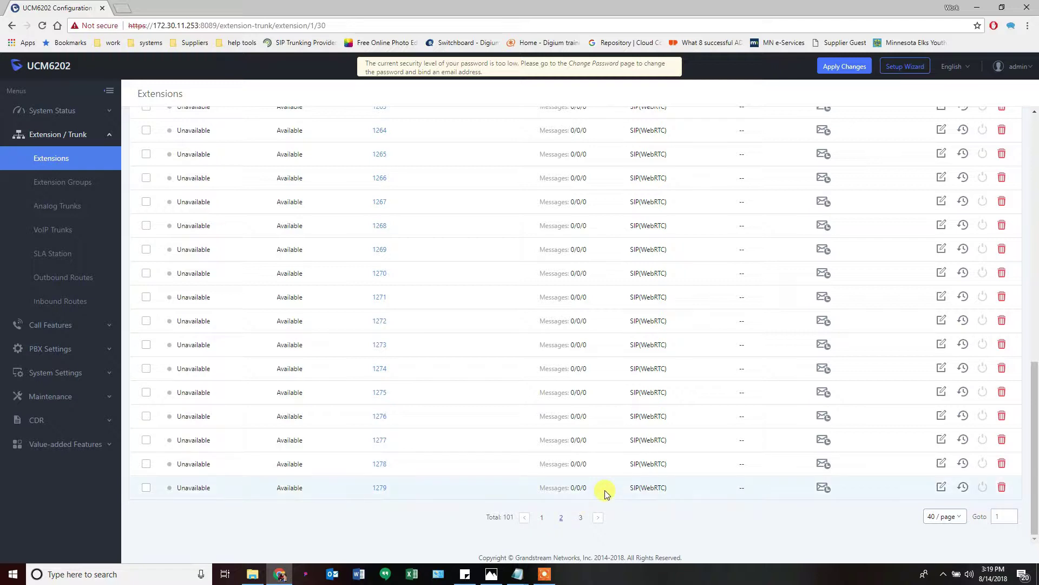
click(581, 519)
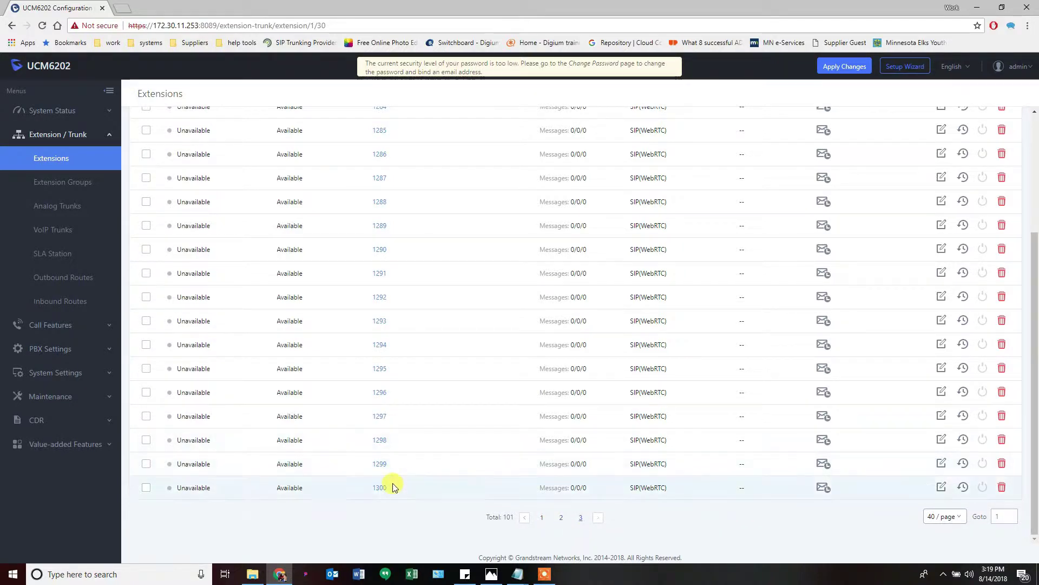
scroll(453, 513, up, 3)
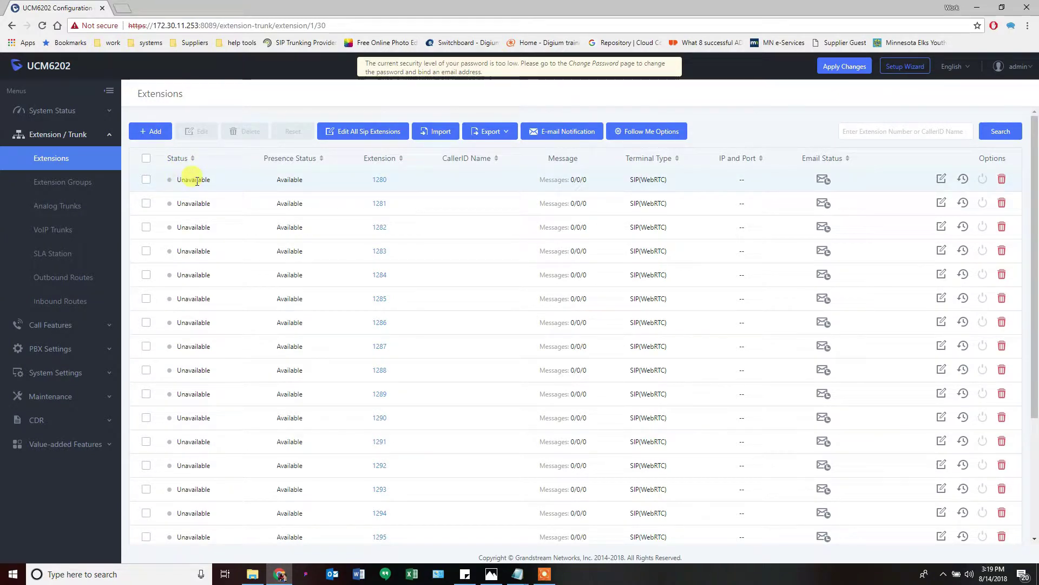
scroll(355, 415, down, 3)
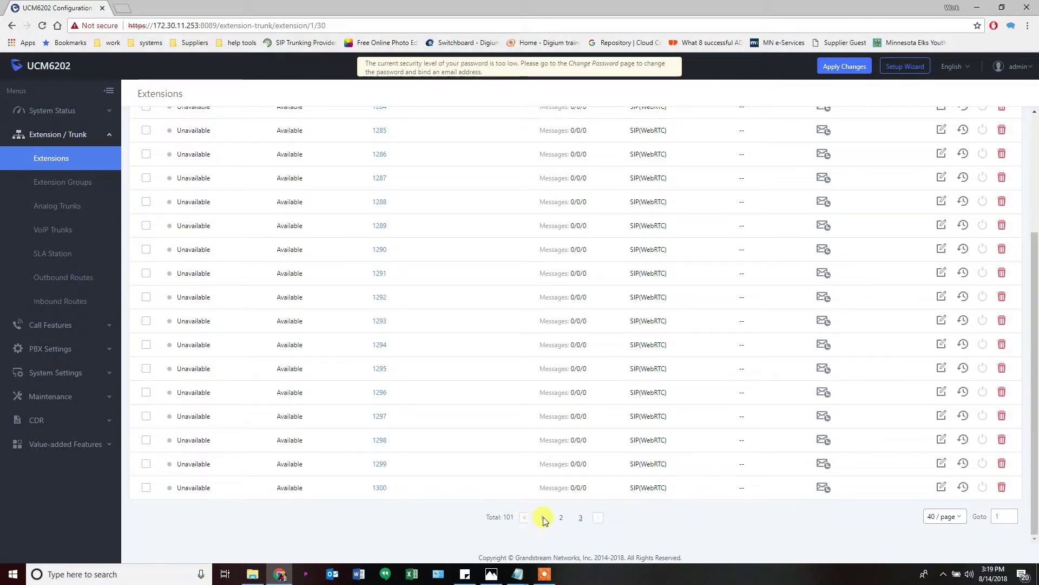
scroll(401, 446, up, 20)
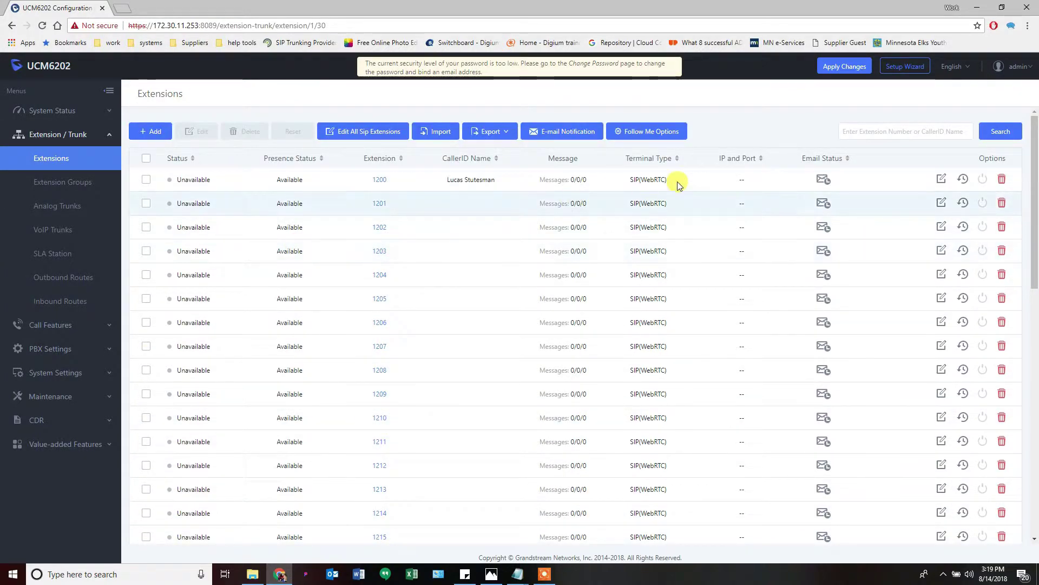
Apply the pending changes to the PBX and reopen the Set up UCM.png plan
click(847, 70)
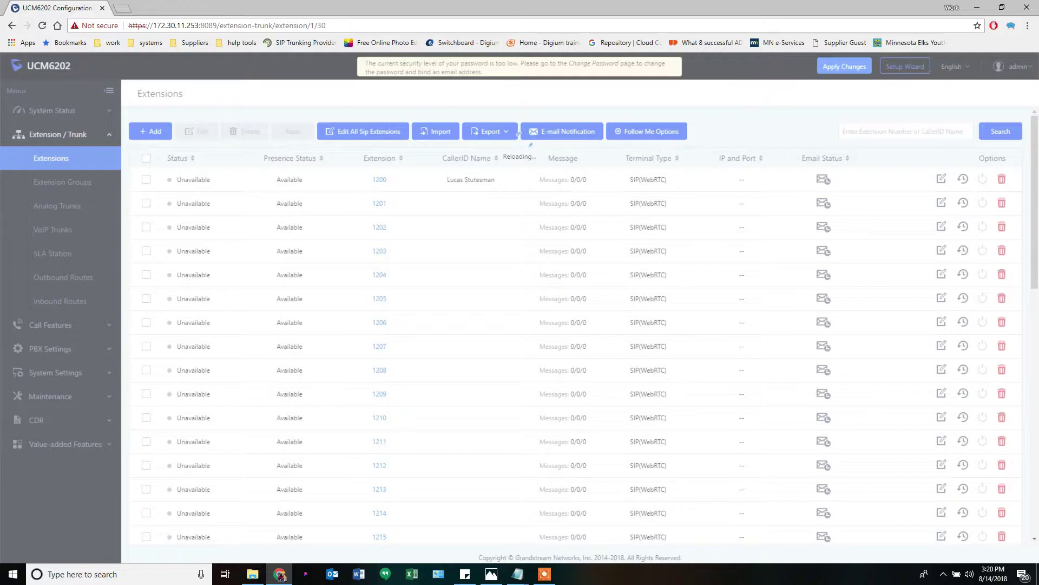
click(491, 574)
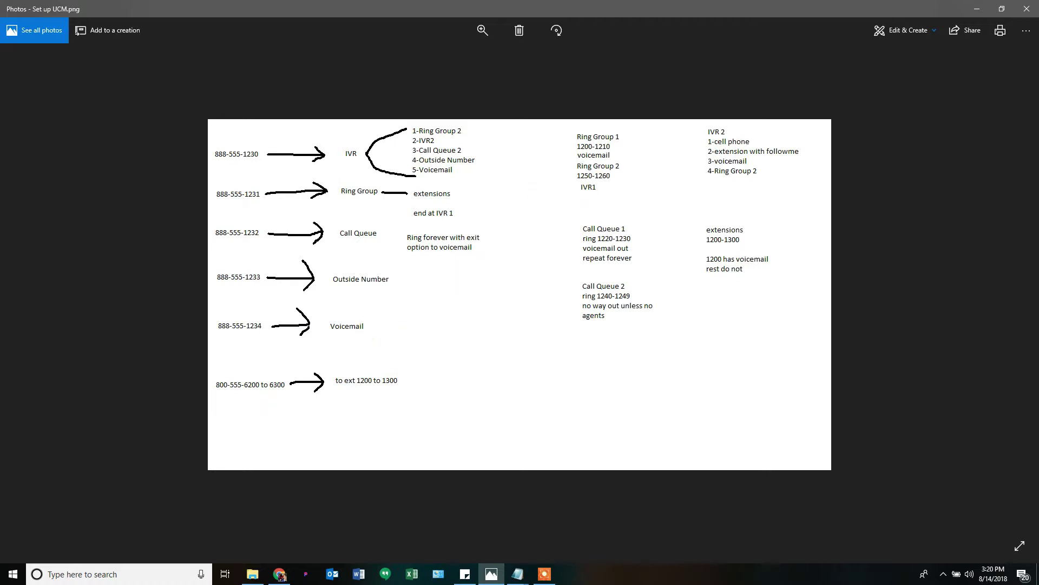
Check the Notepad setup order notes, then minimize Photos to return to the extensions list
key(alt+Tab)
drag(564, 5, 555, 92)
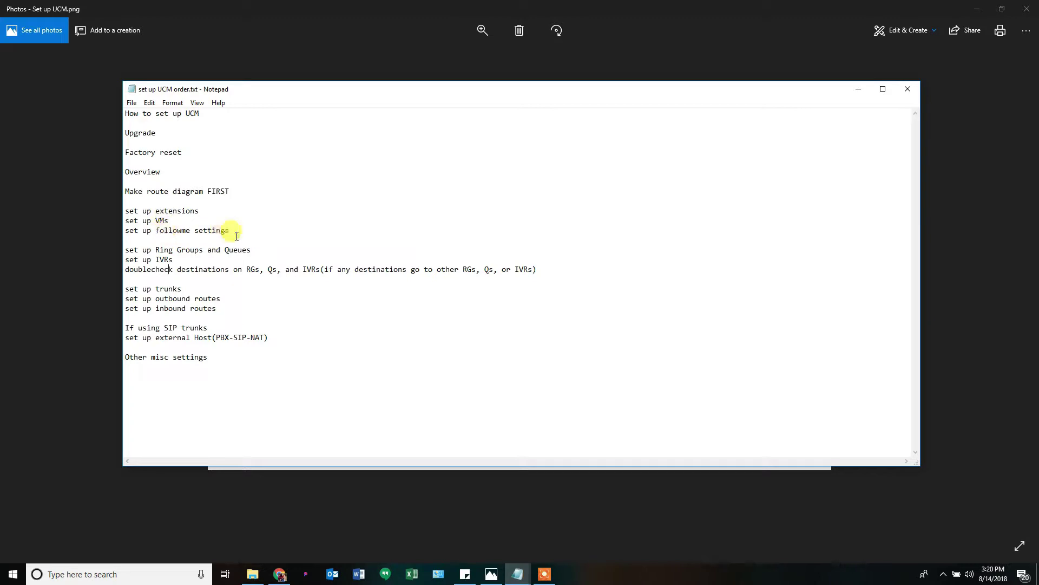
key(alt+Tab)
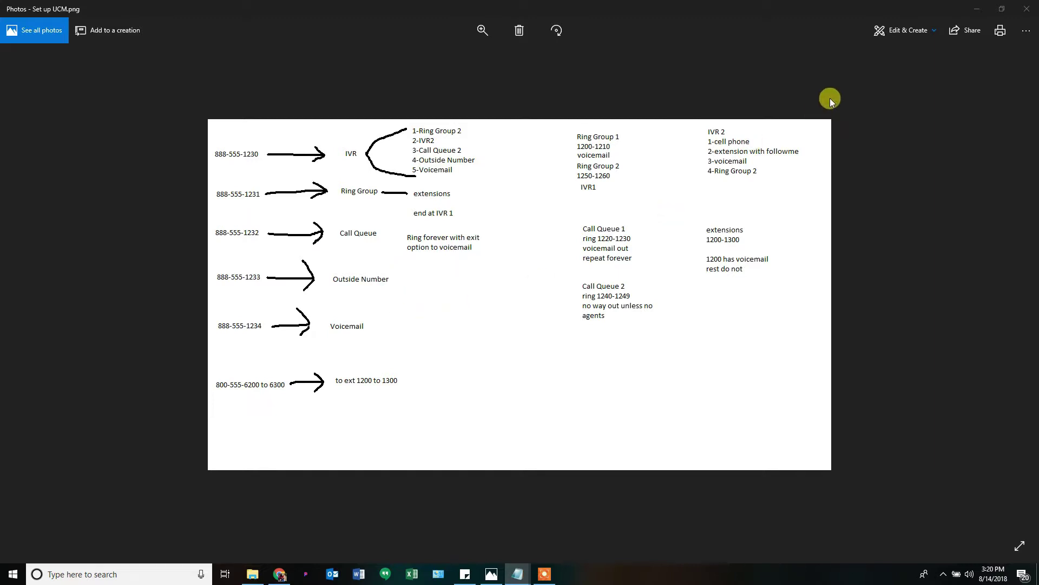
click(975, 9)
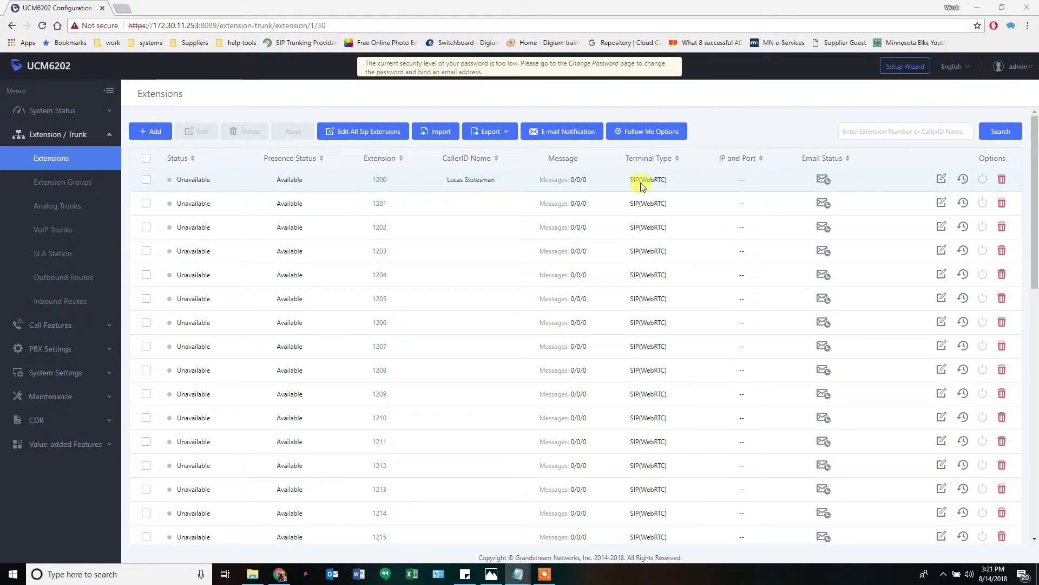
Open extension 1200 for editing and briefly reveal, then hide, its voicemail password
click(942, 181)
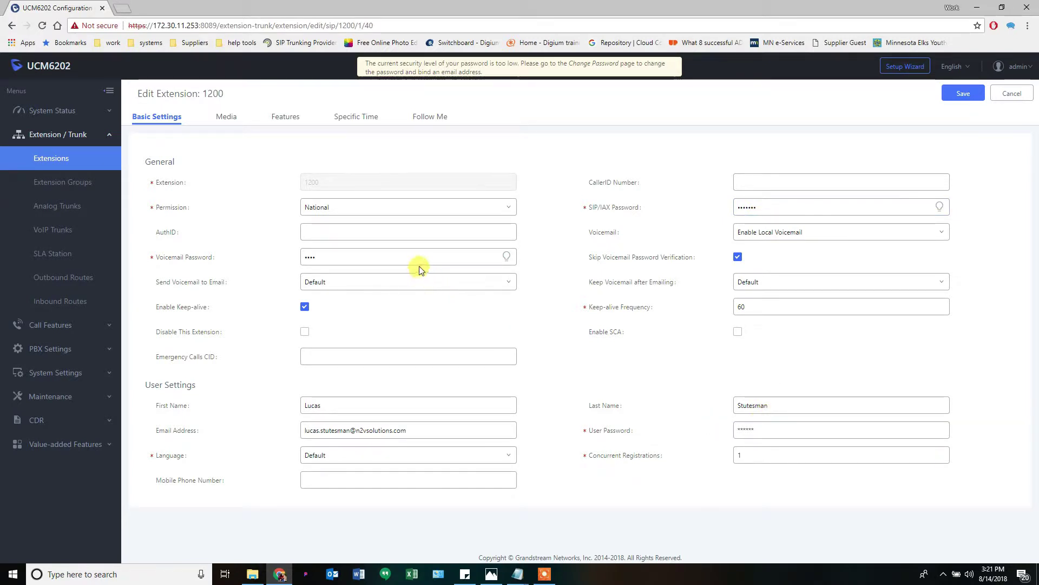
click(507, 257)
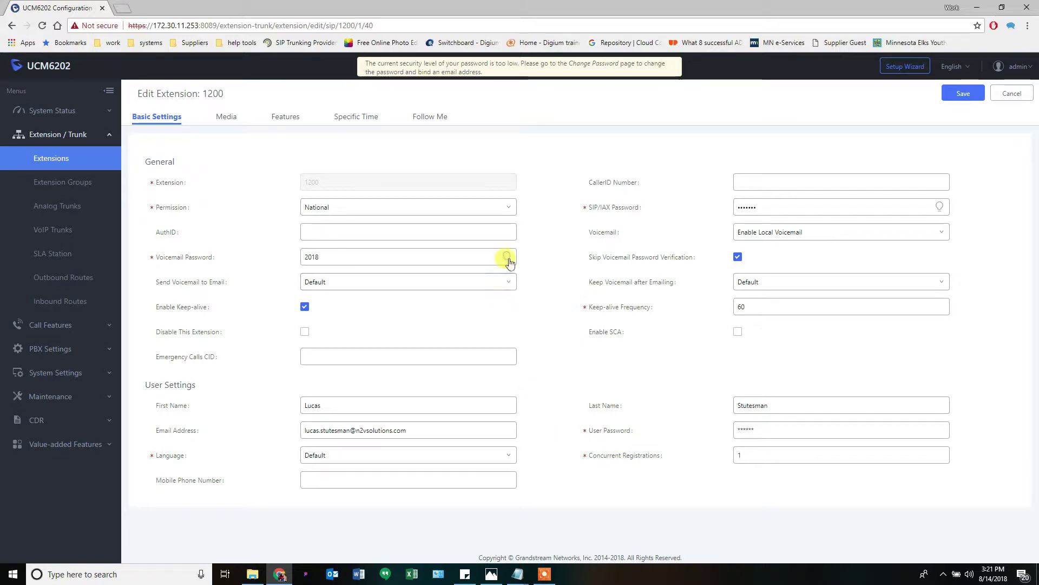
click(824, 430)
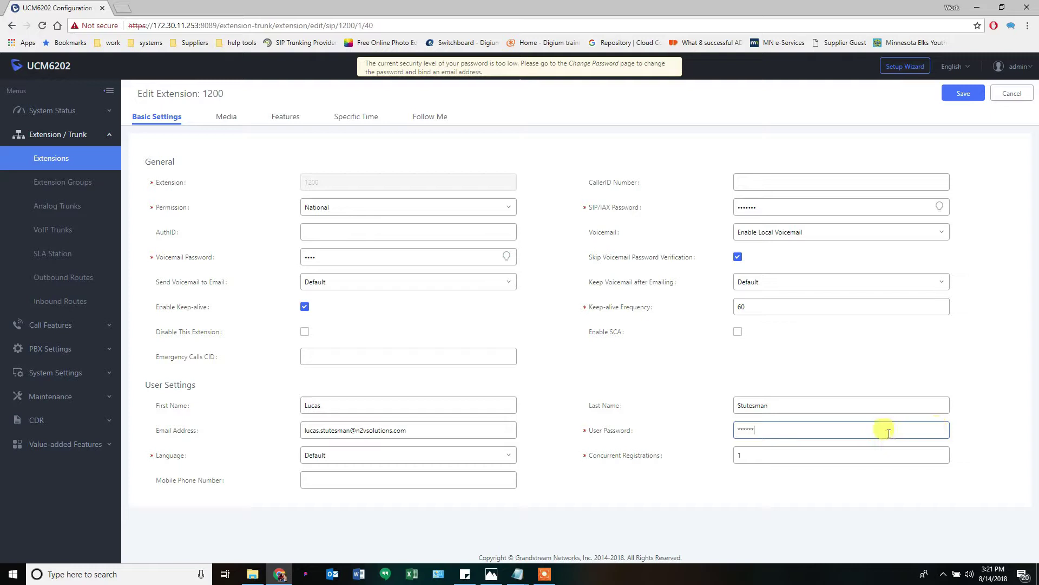
double_click(889, 433)
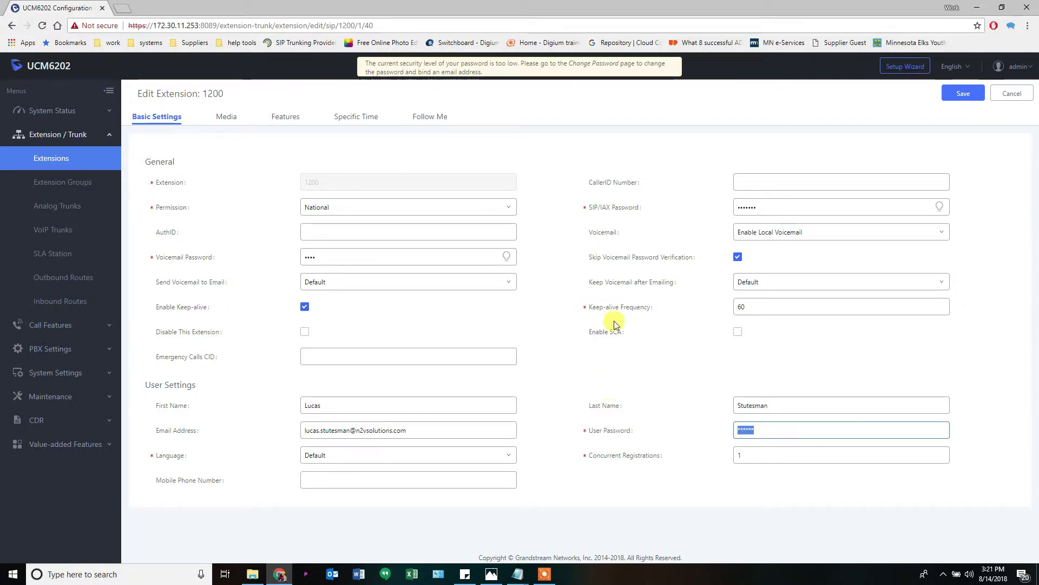
click(576, 322)
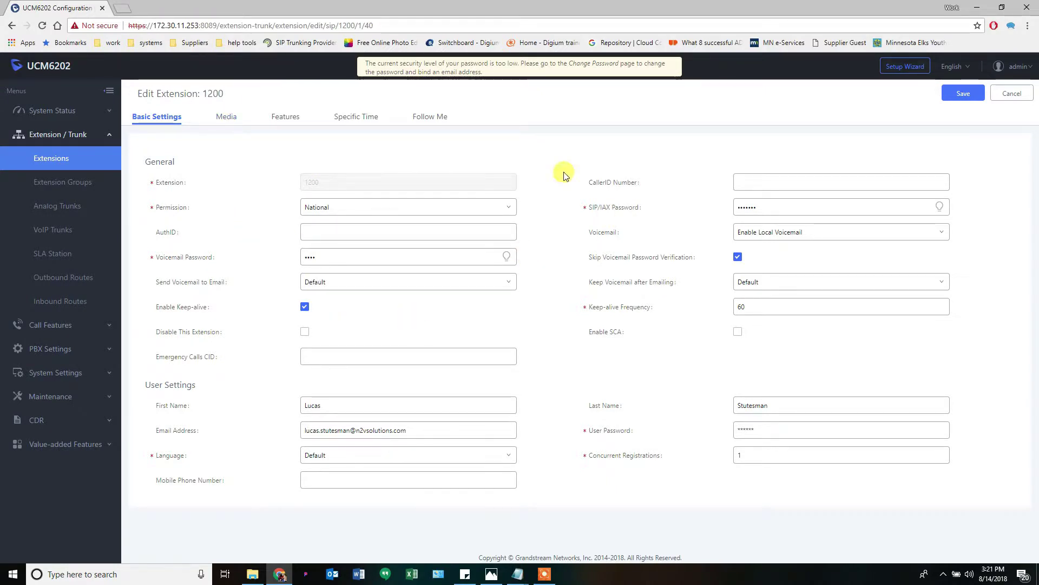
On extension 1200's Follow Me tab, enable Follow Me and turn on Confirm When Answering
click(432, 120)
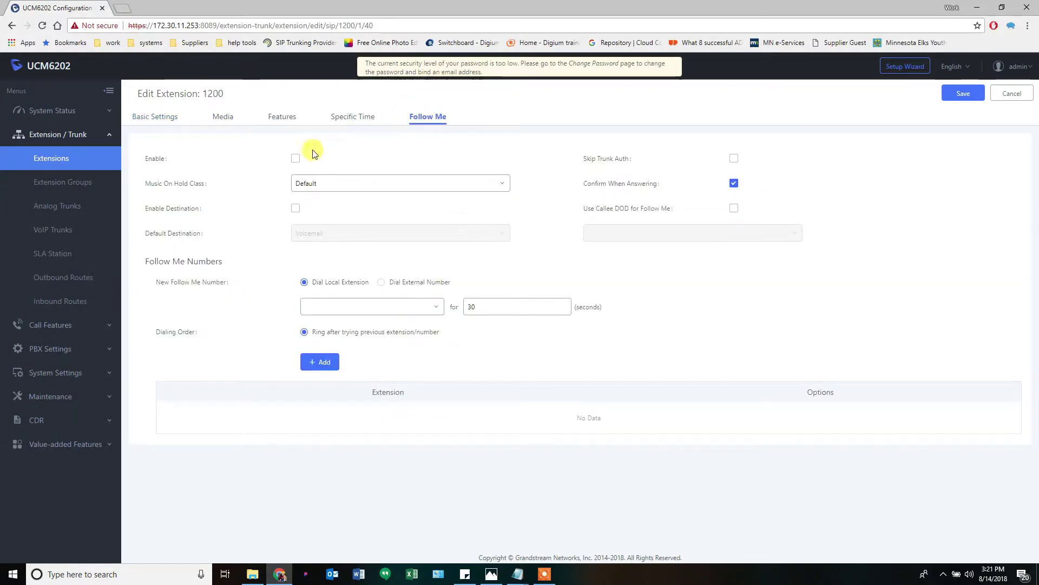
click(296, 159)
mouse_move(176, 184)
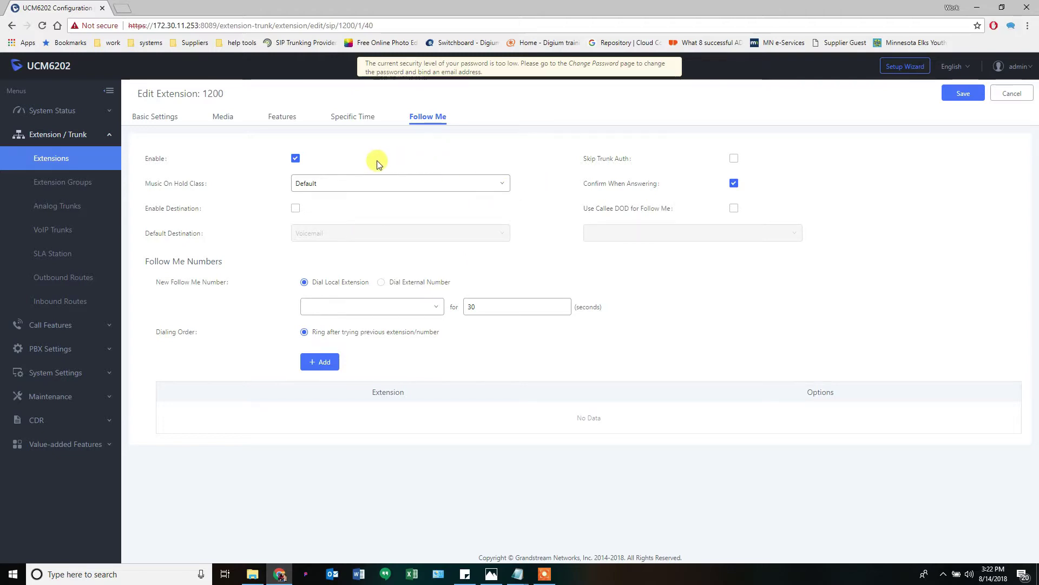
mouse_move(604, 185)
mouse_move(658, 184)
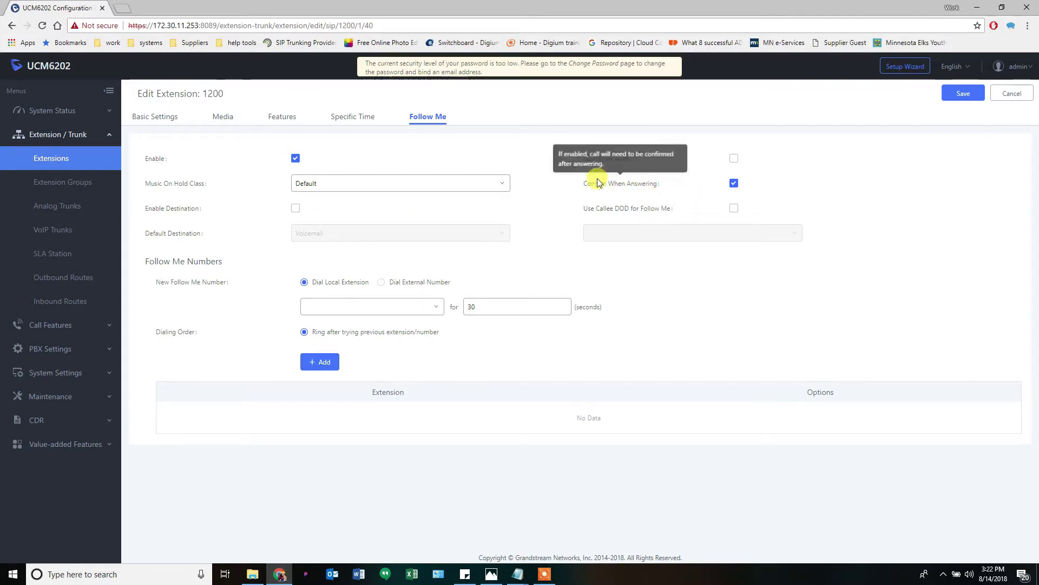
click(734, 184)
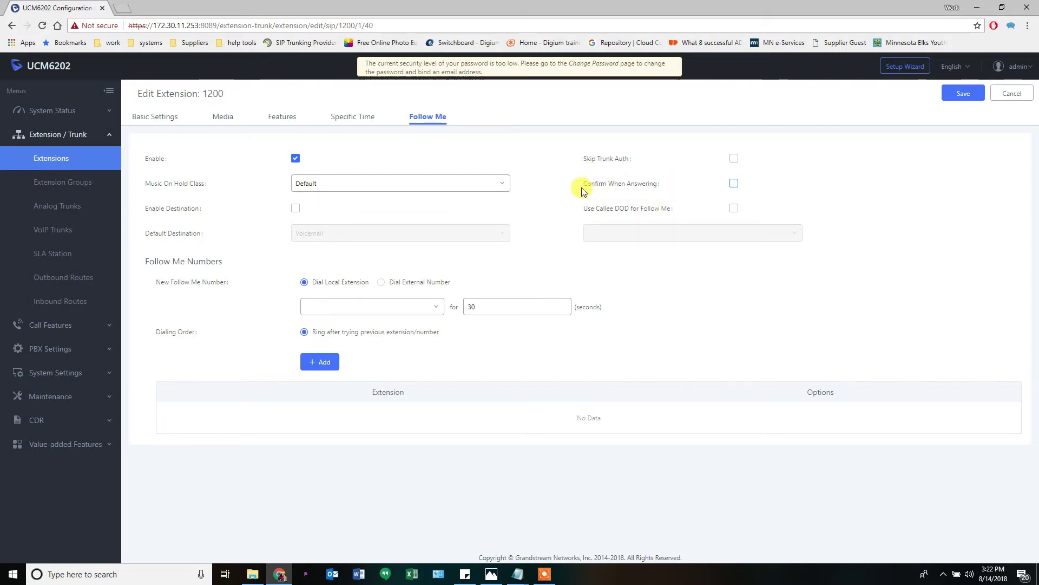
mouse_move(642, 191)
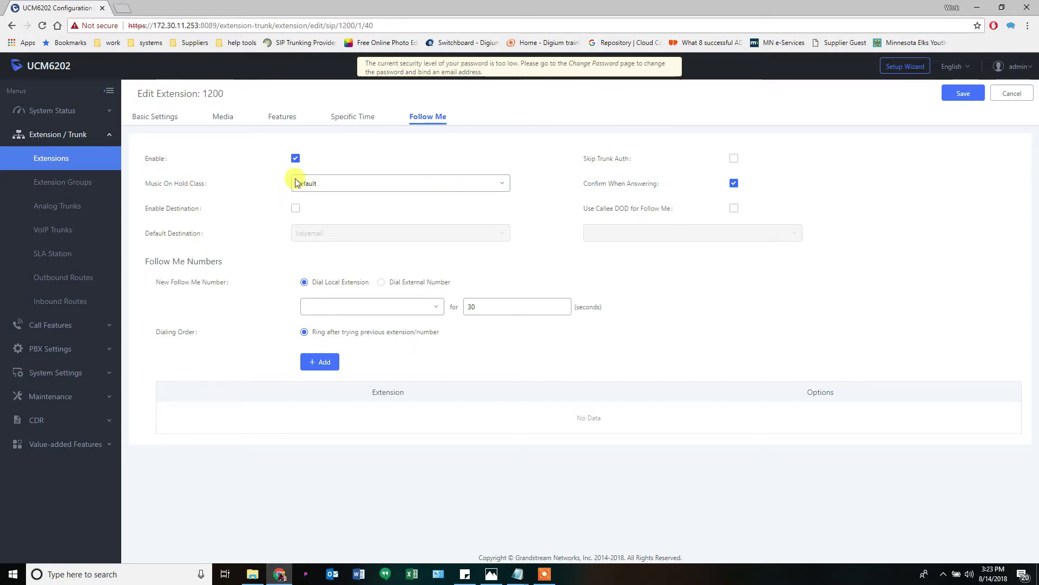
Set Music On Hold Class to Default Ringback Tone
click(321, 183)
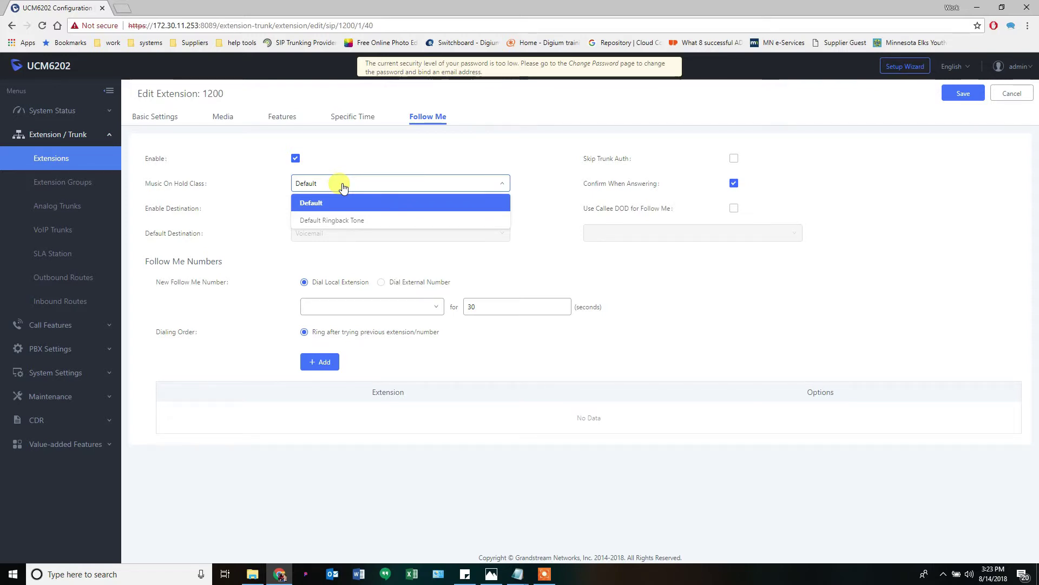
click(360, 226)
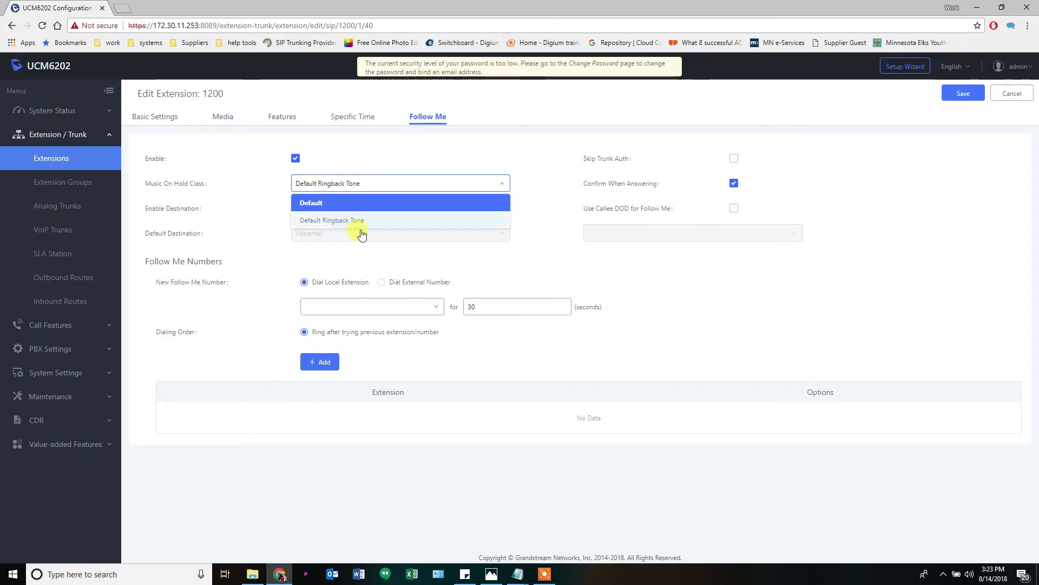
click(361, 223)
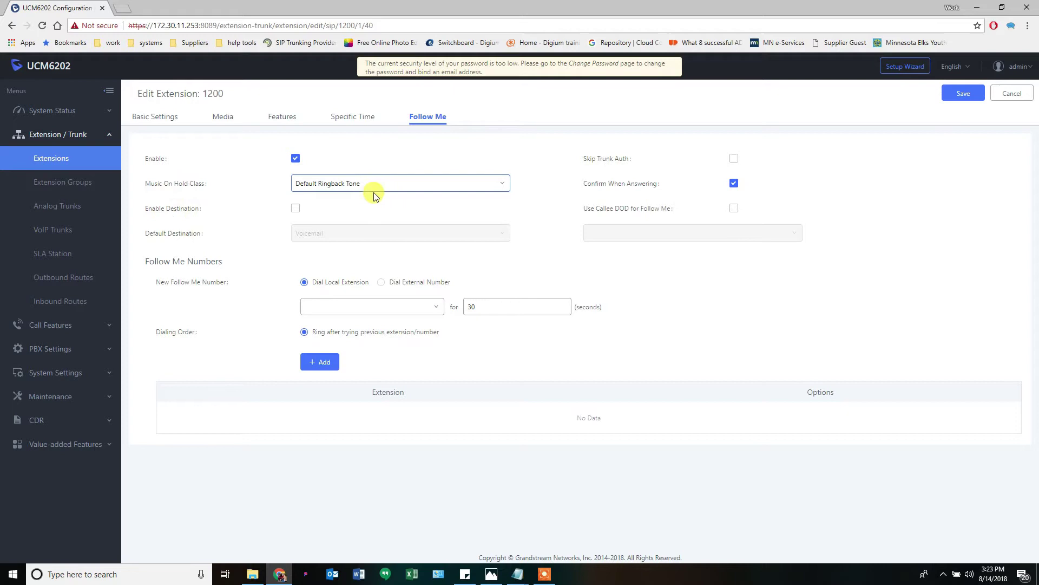
Toggle Use Callee DOD for Follow Me on and back off, leaving it disabled
mouse_move(599, 164)
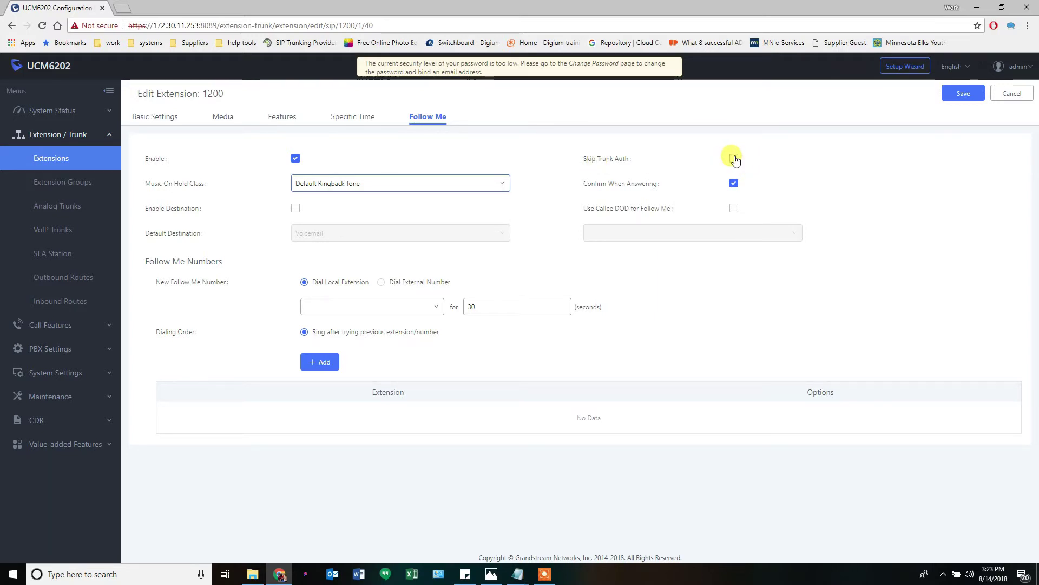
mouse_move(602, 159)
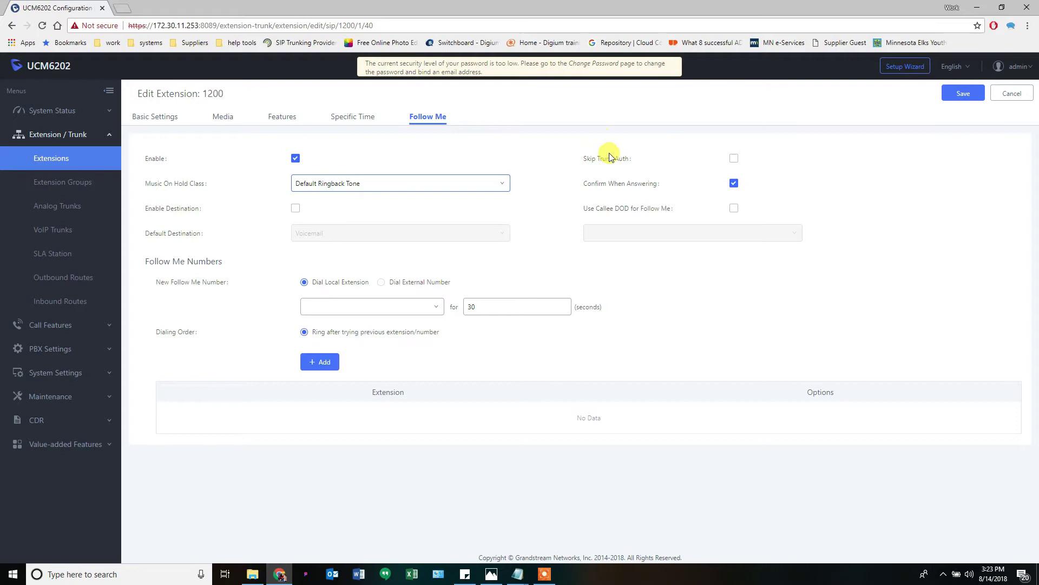
mouse_move(596, 212)
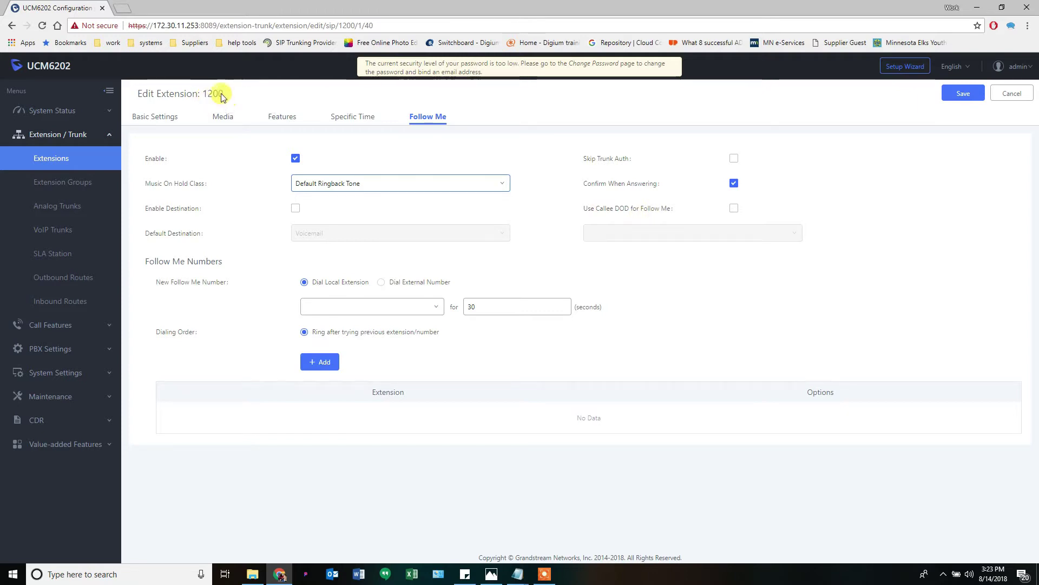
click(734, 209)
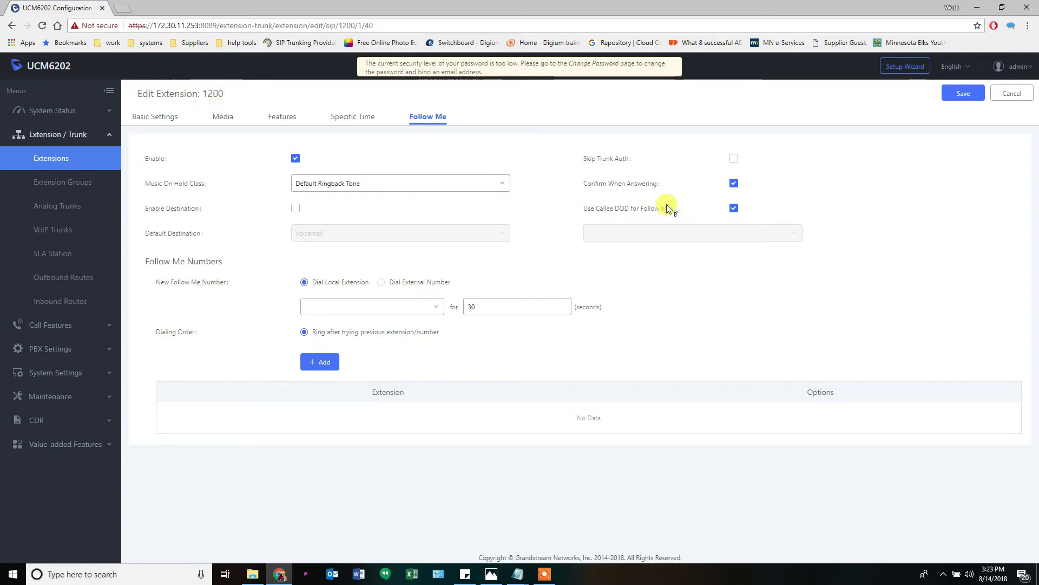
mouse_move(662, 209)
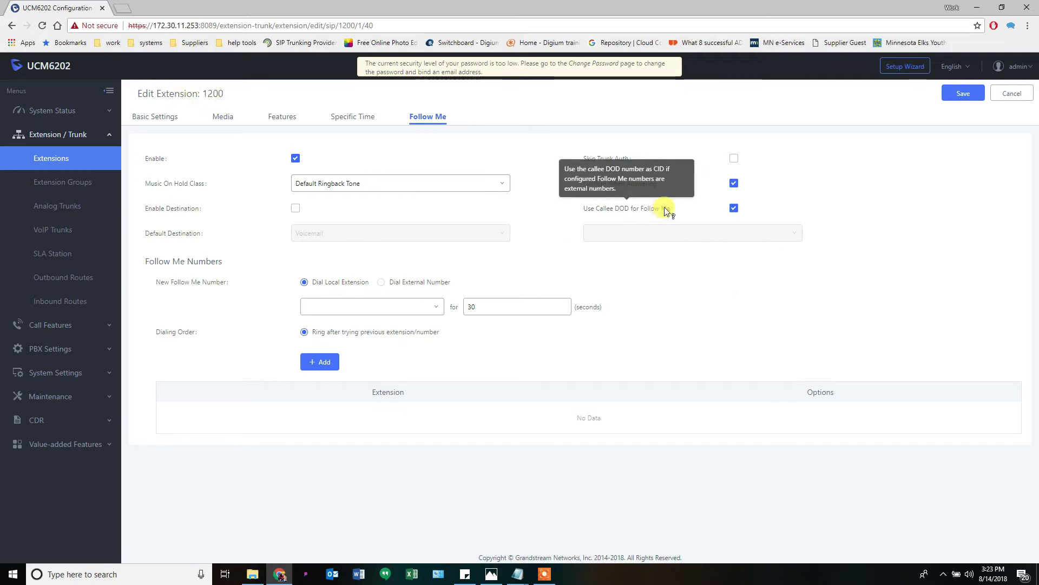
click(734, 209)
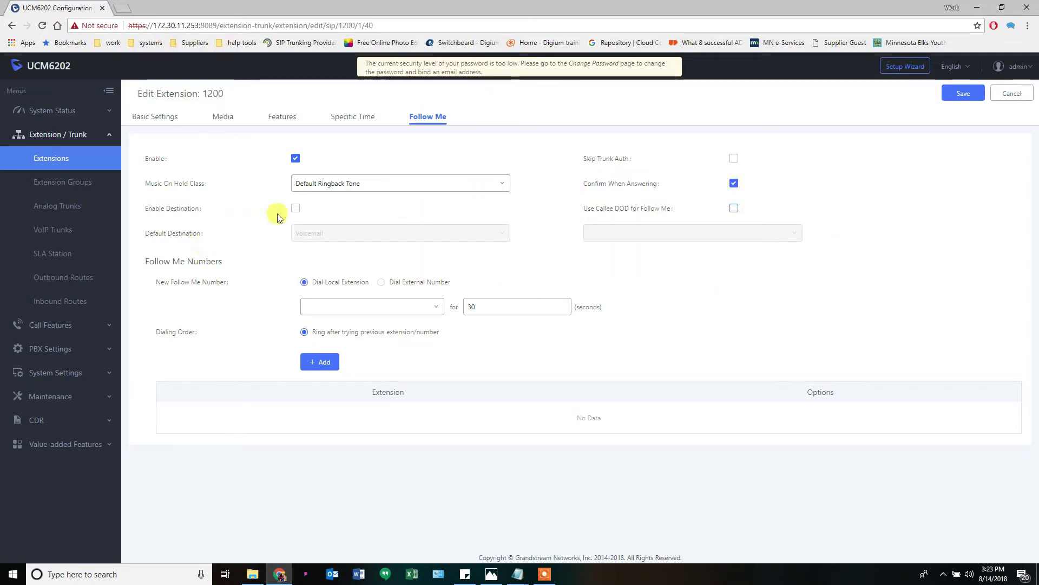
Enable the default destination as Voicemail to mailbox 1200
click(295, 211)
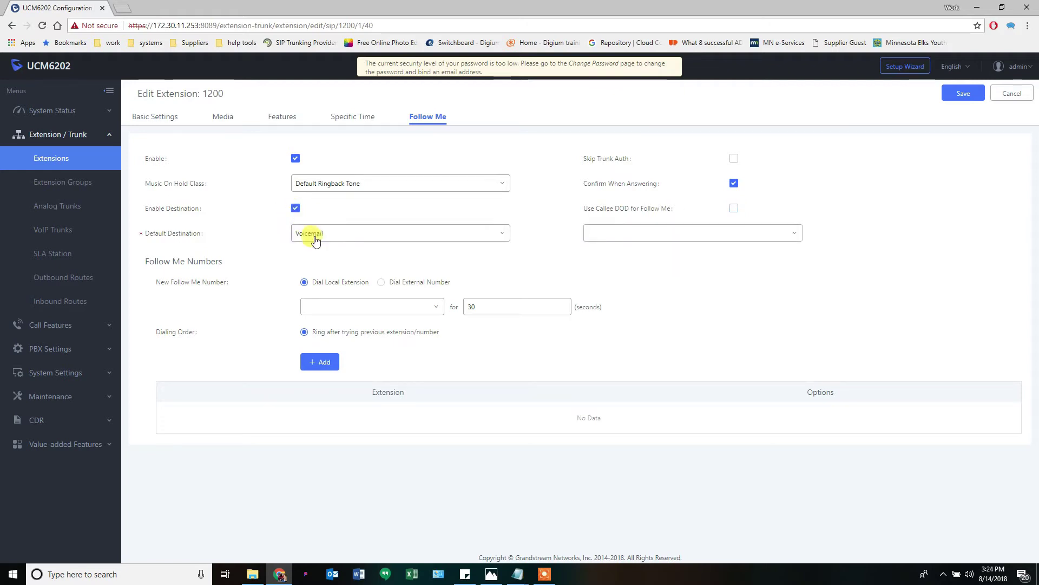
click(627, 244)
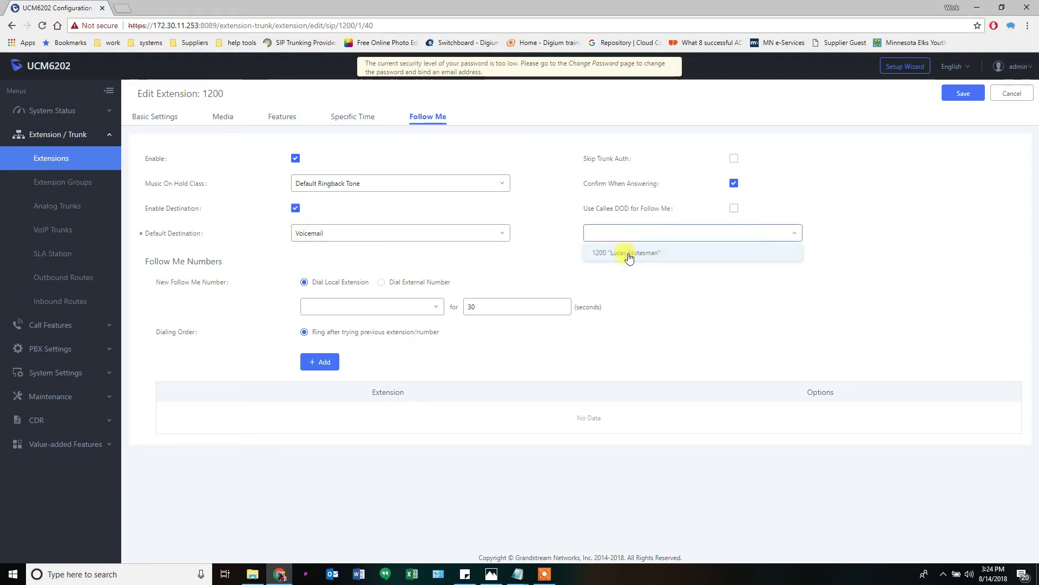
click(628, 255)
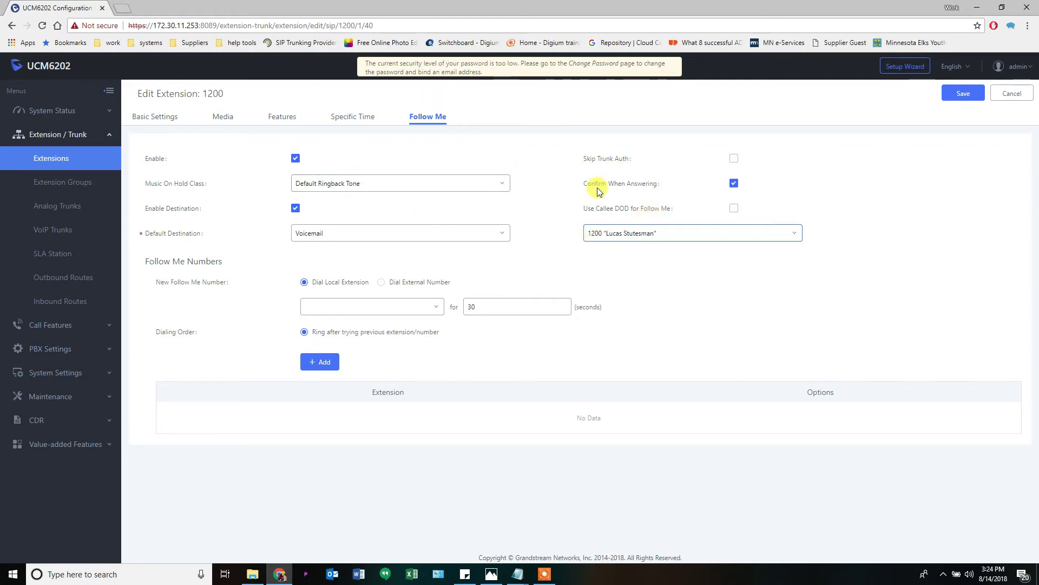
Add an external phone number, ringing for 30 seconds, to the Follow Me list
mouse_move(631, 190)
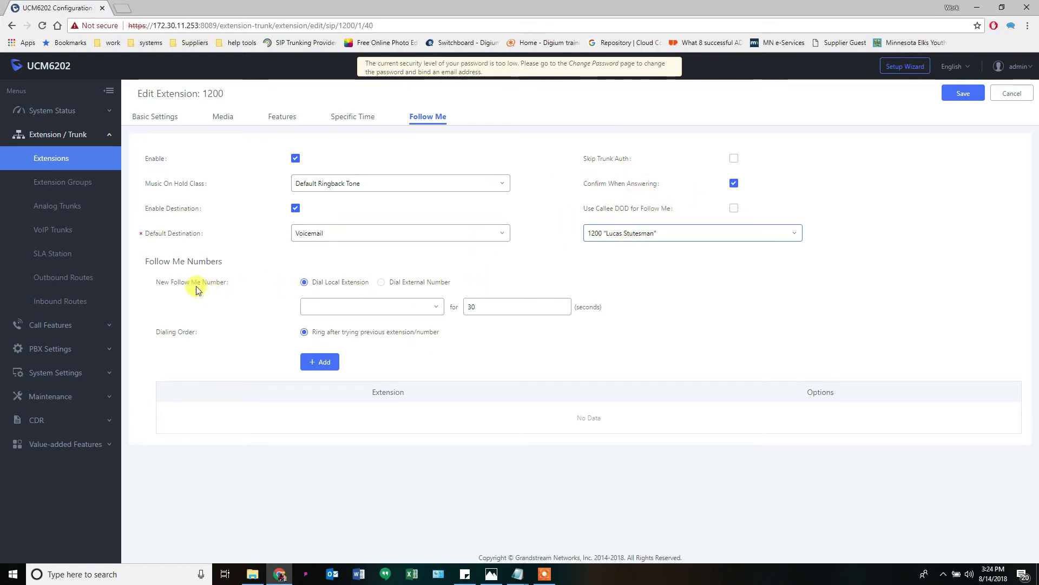
click(377, 302)
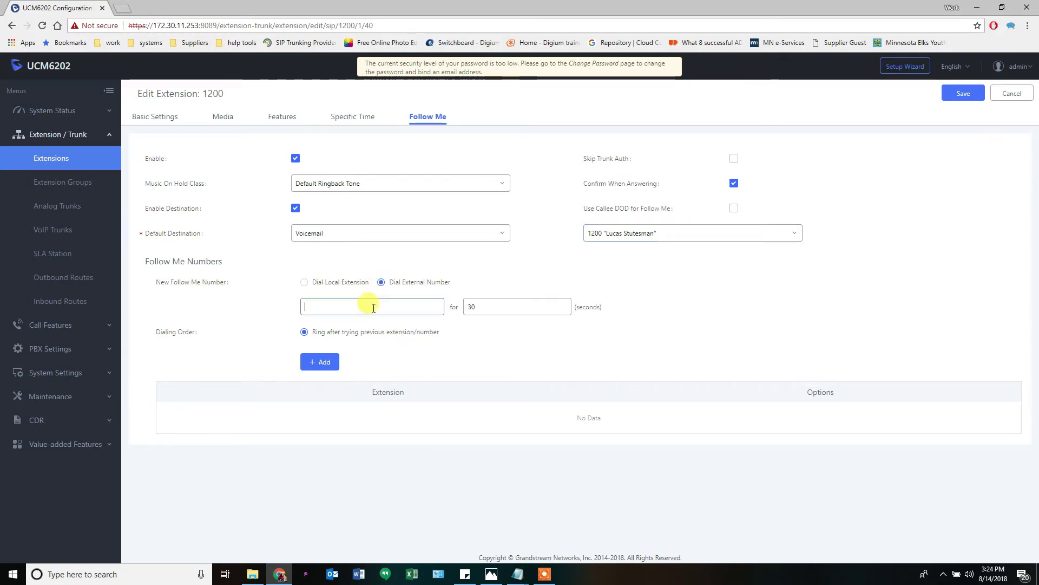
text(888555)
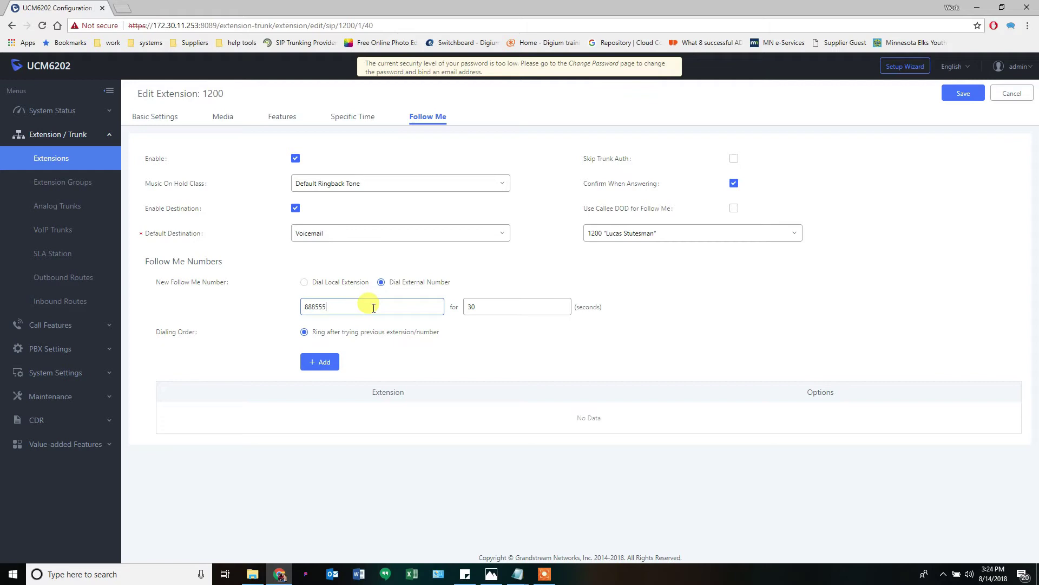
text(4321)
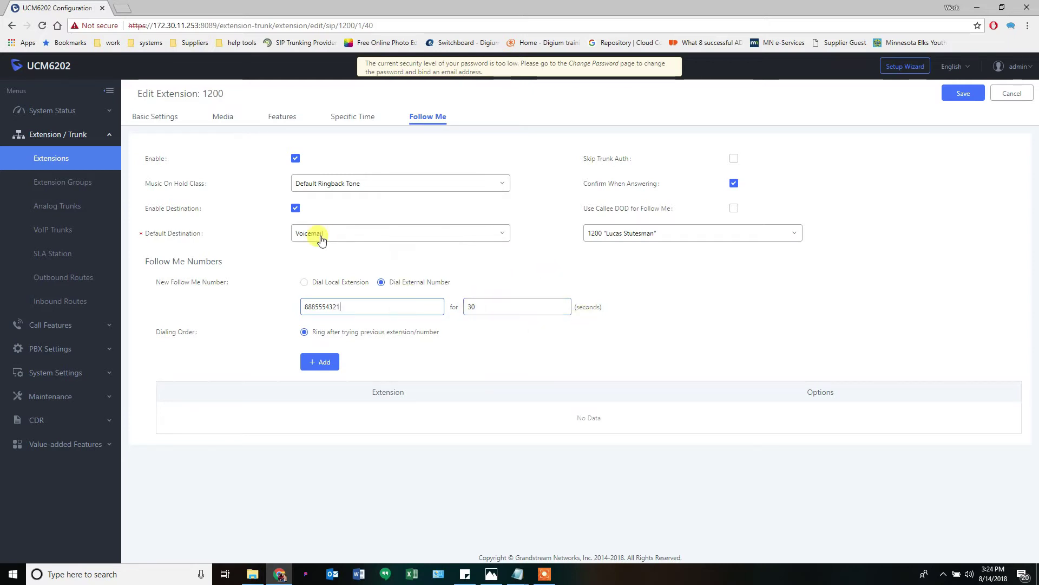
click(299, 332)
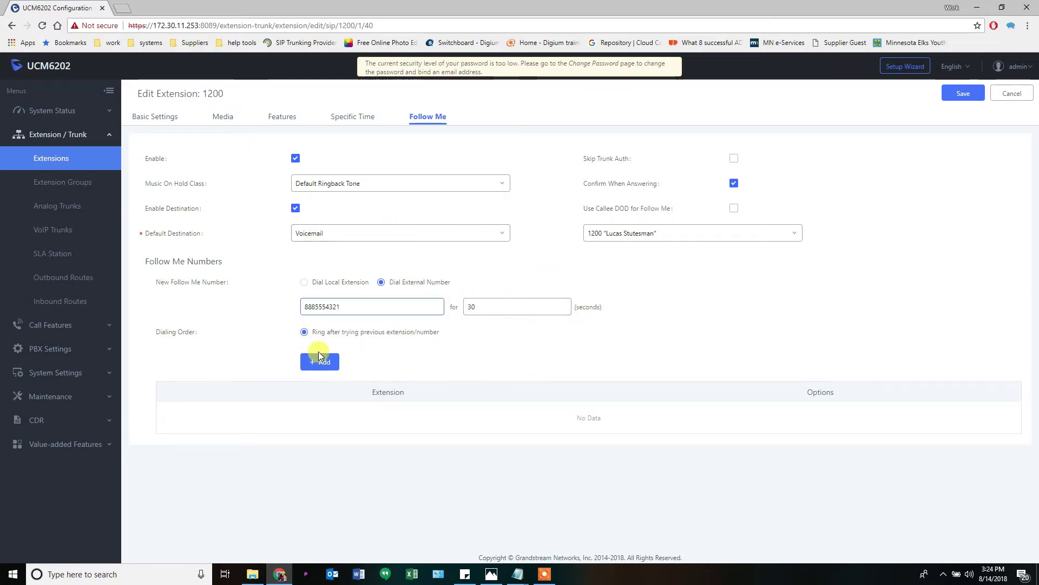
click(321, 361)
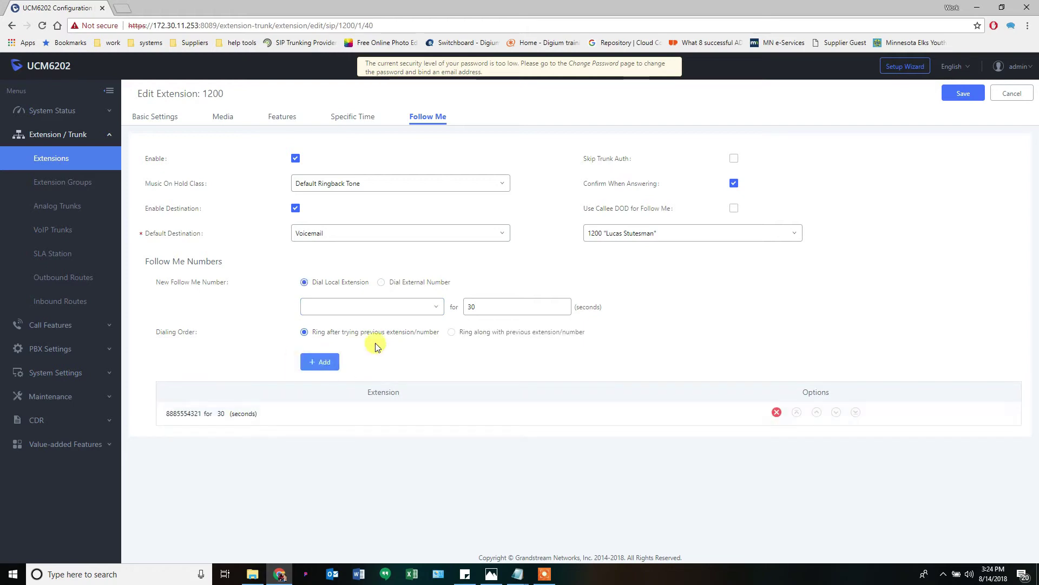
Add a second external phone number, then delete that extra entry
click(359, 311)
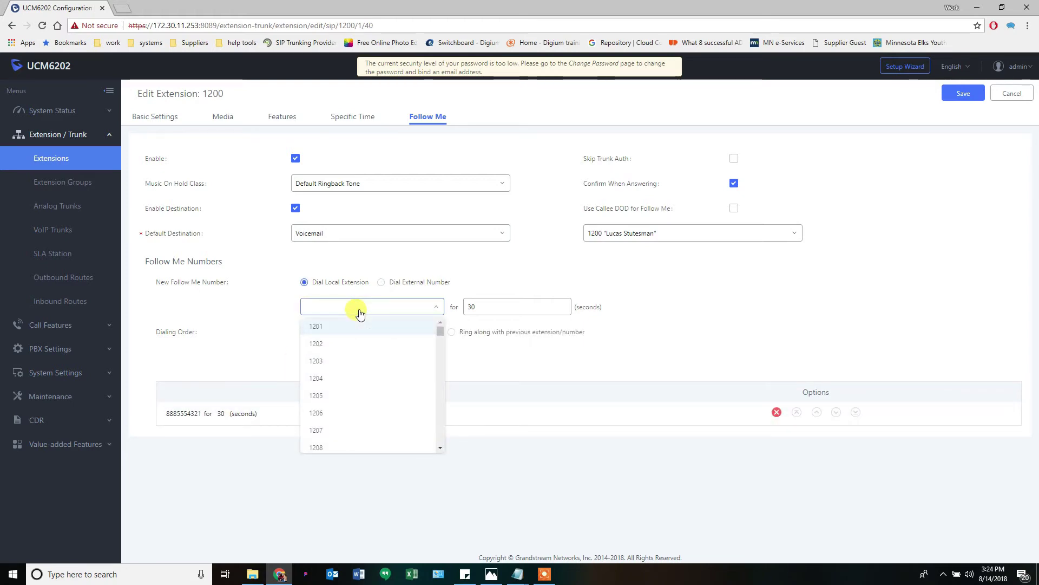
click(381, 282)
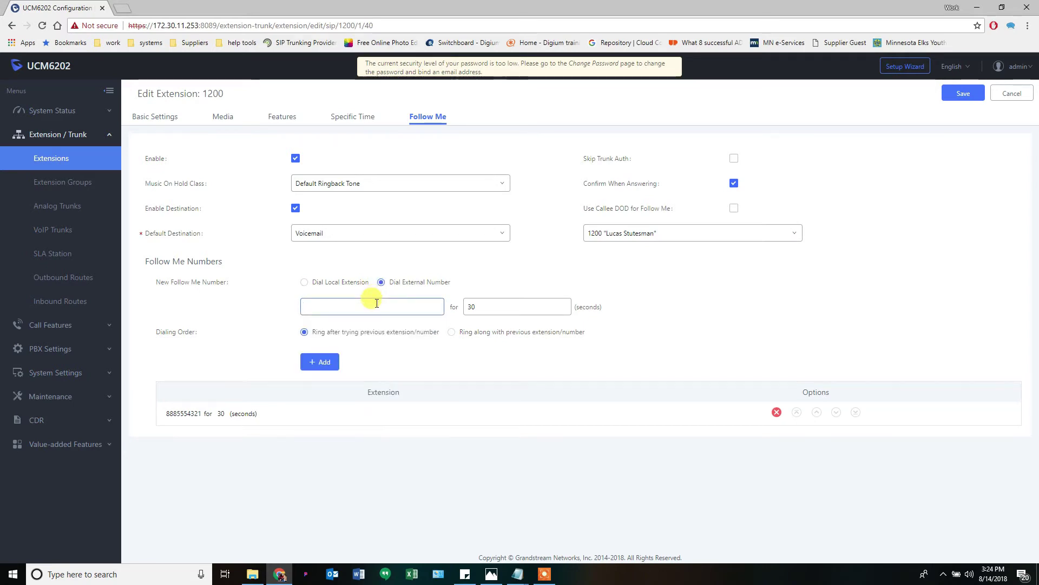
click(377, 303)
text(888555)
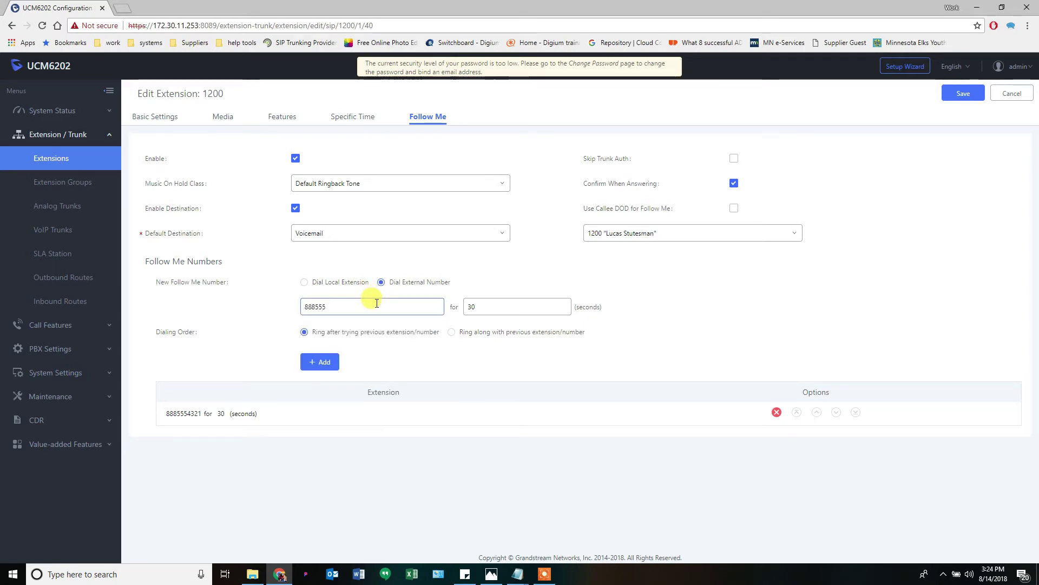
text(5432)
click(319, 361)
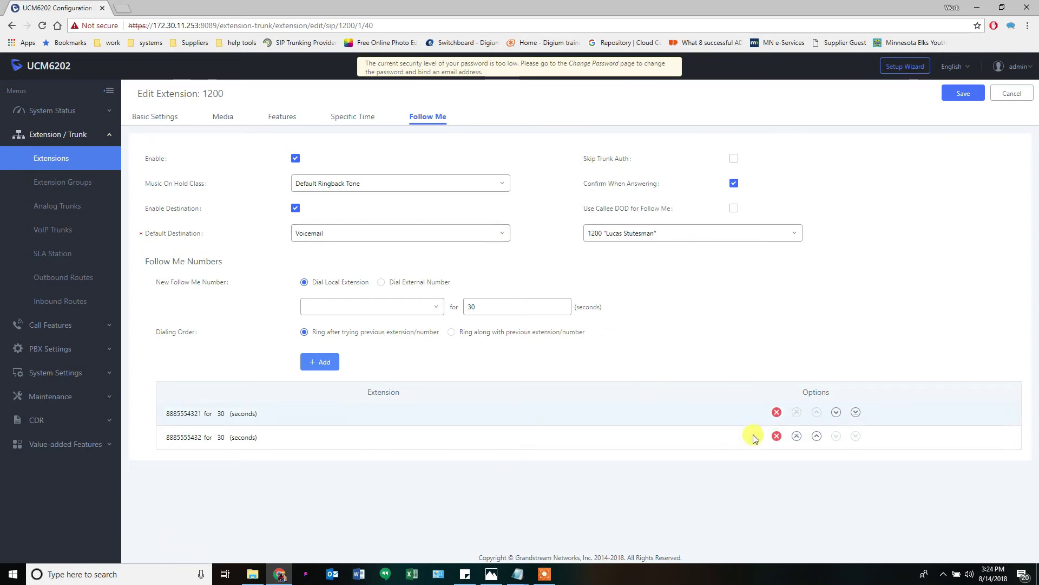
click(776, 436)
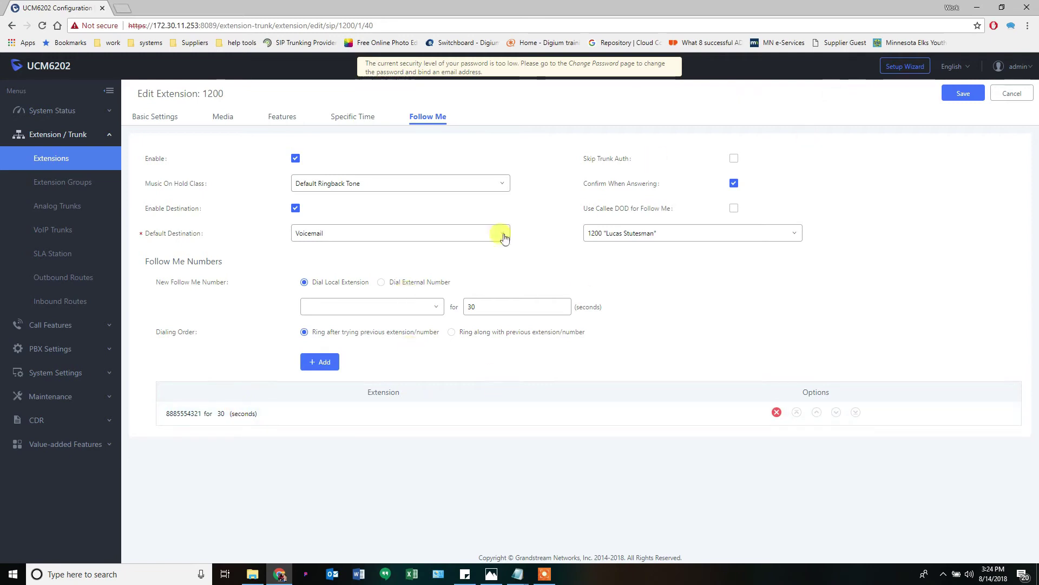
Save extension 1200's Follow Me settings and apply the changes
click(959, 95)
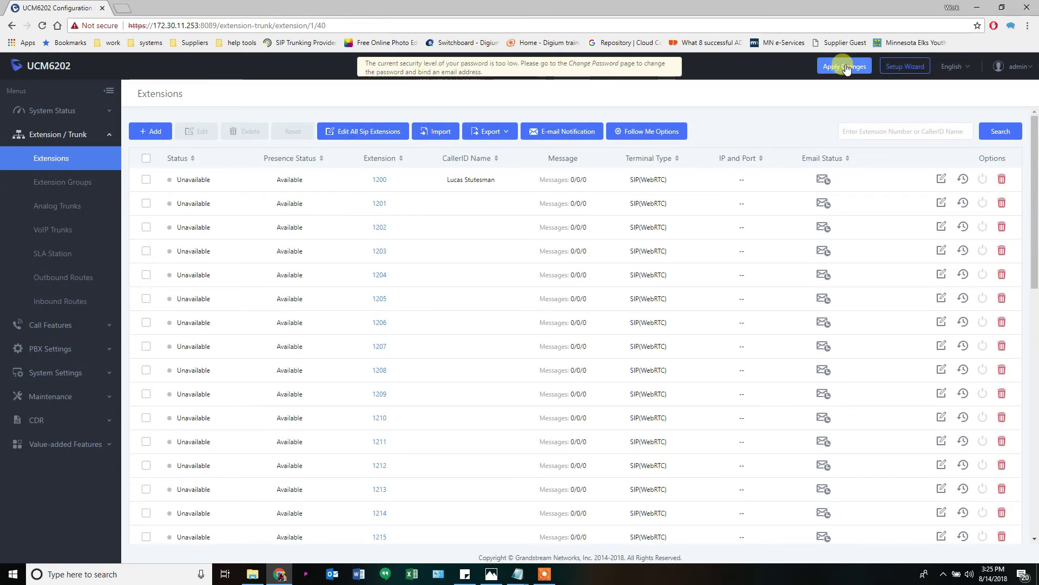
click(846, 67)
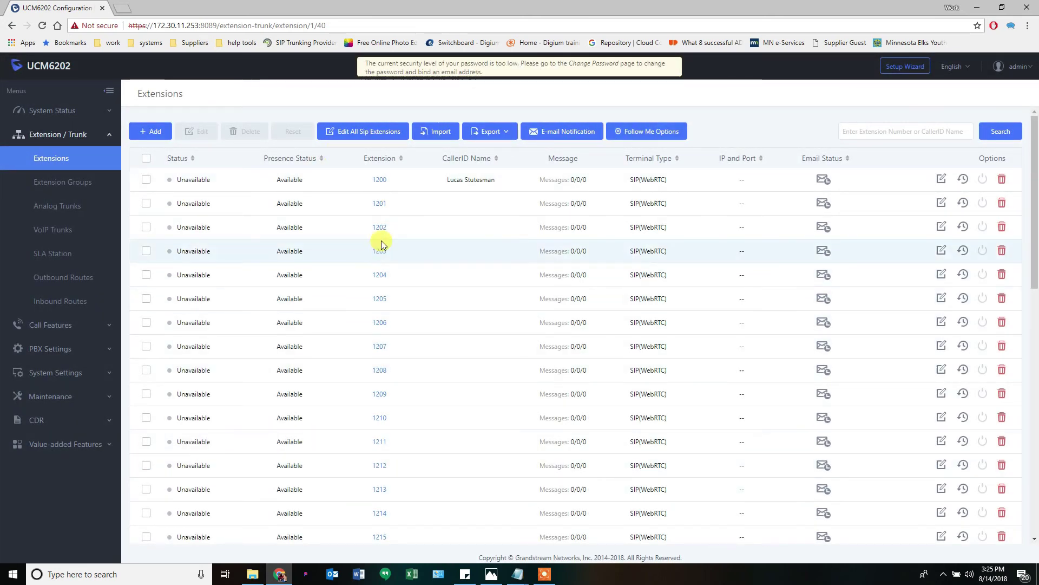
click(942, 180)
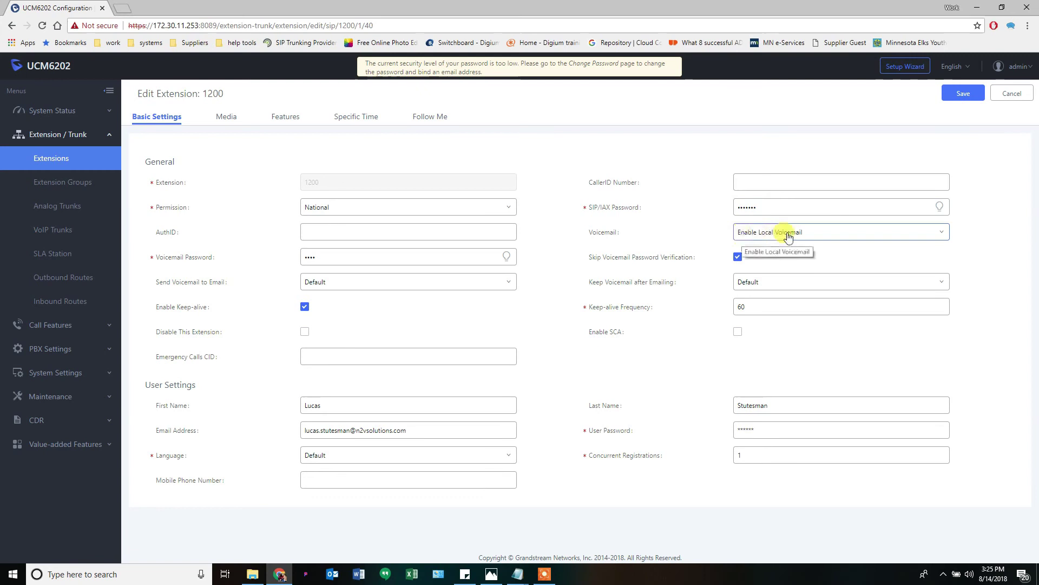
click(788, 233)
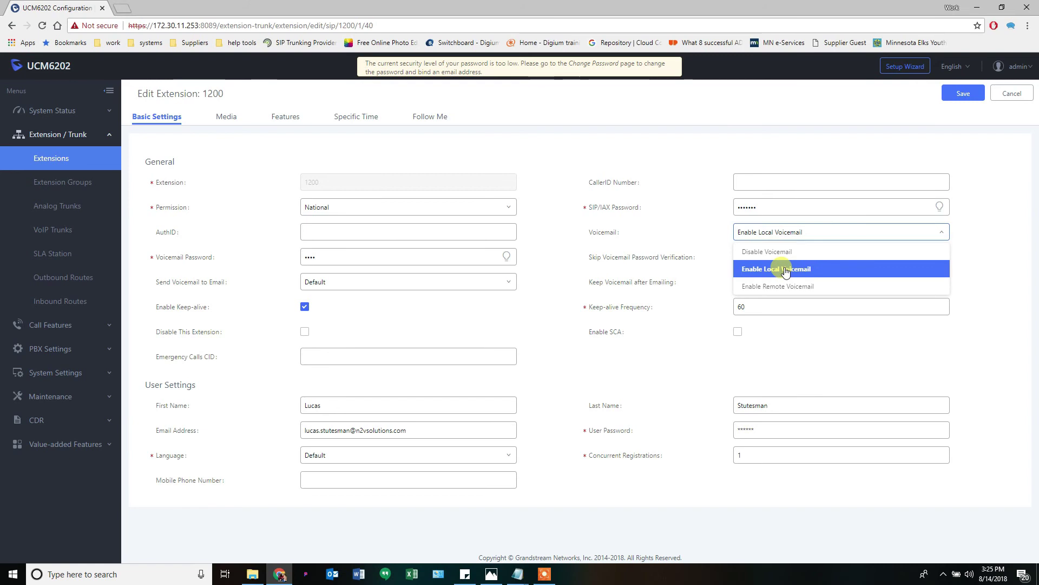
click(725, 243)
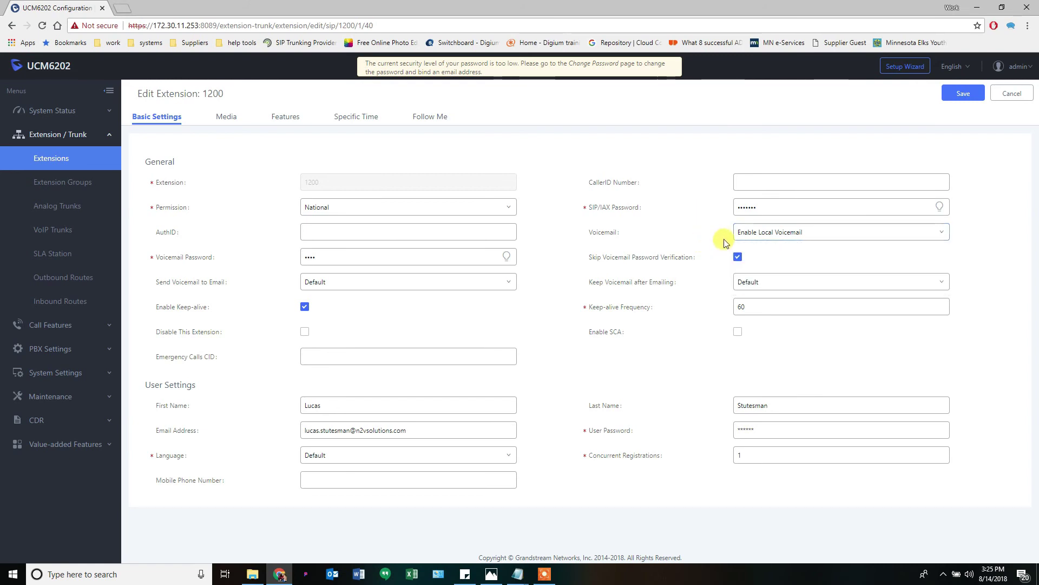
click(1012, 94)
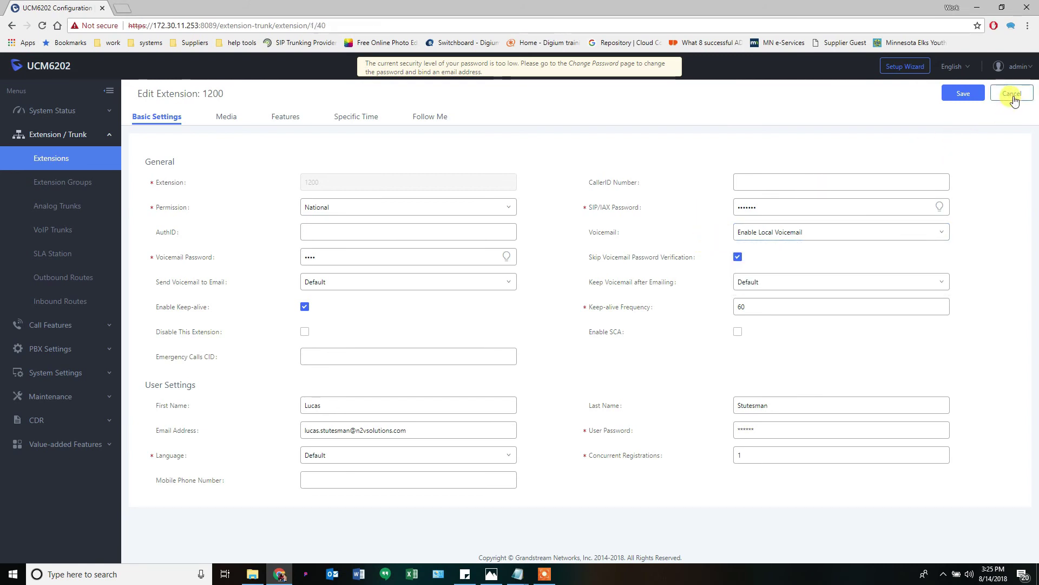